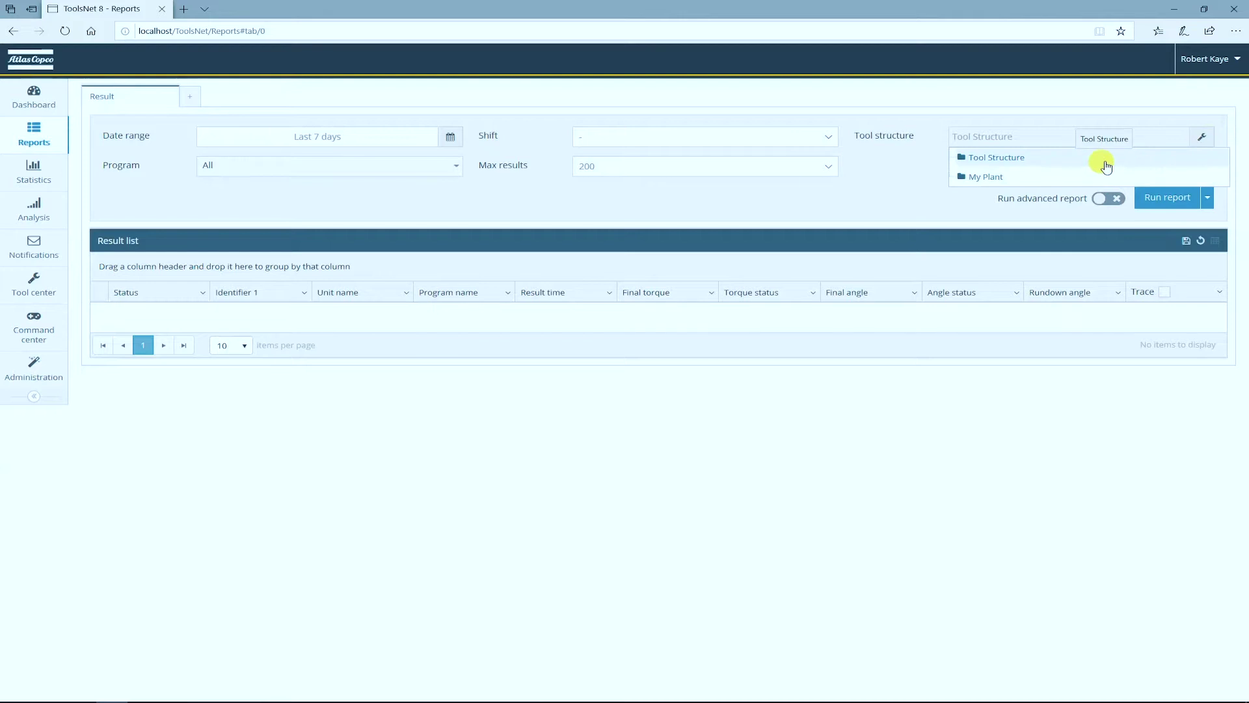
# Step: Examine the controllers listed under PowerFocus and PF6 series in the default Tool Structure of the report filter
pyautogui.click(1096, 164)
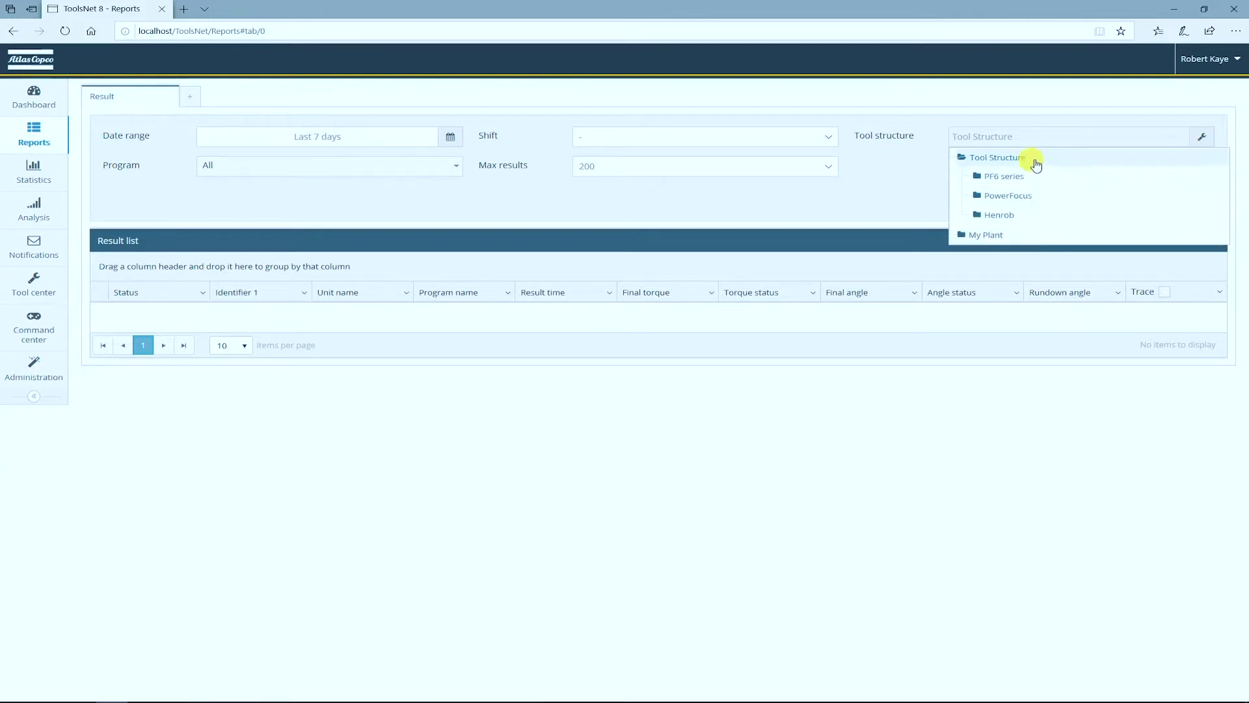
pyautogui.click(1024, 163)
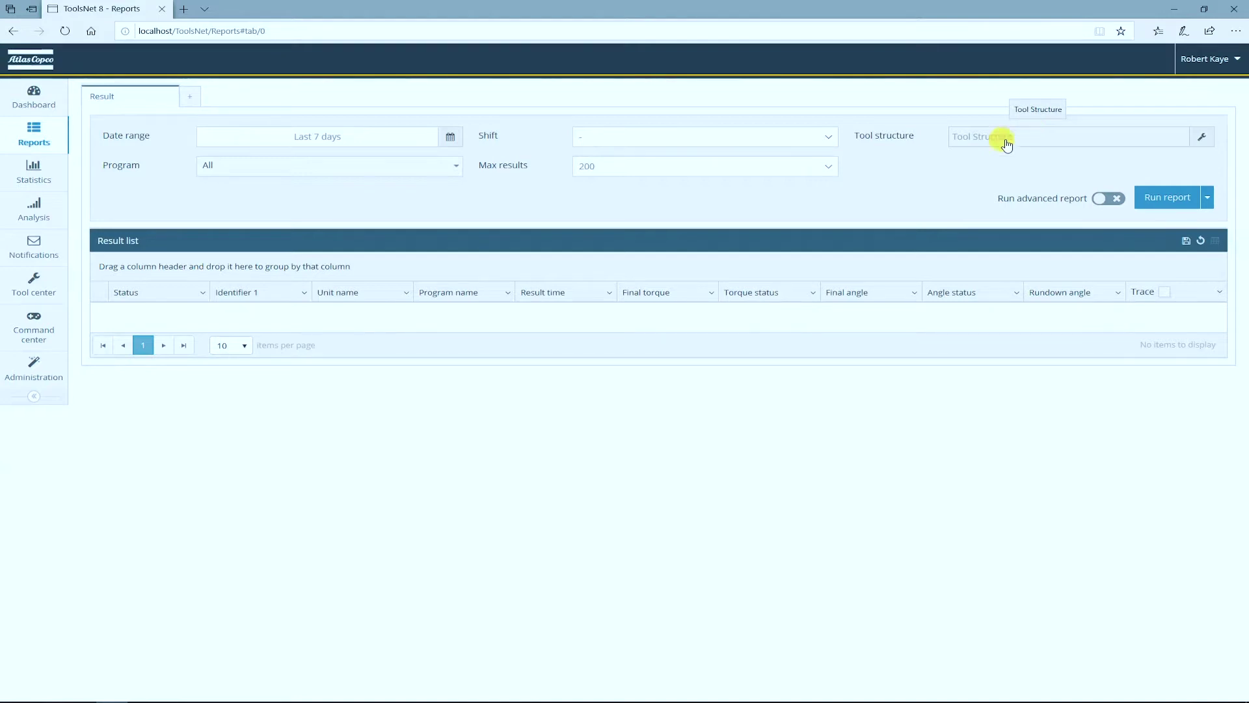
pyautogui.click(1019, 139)
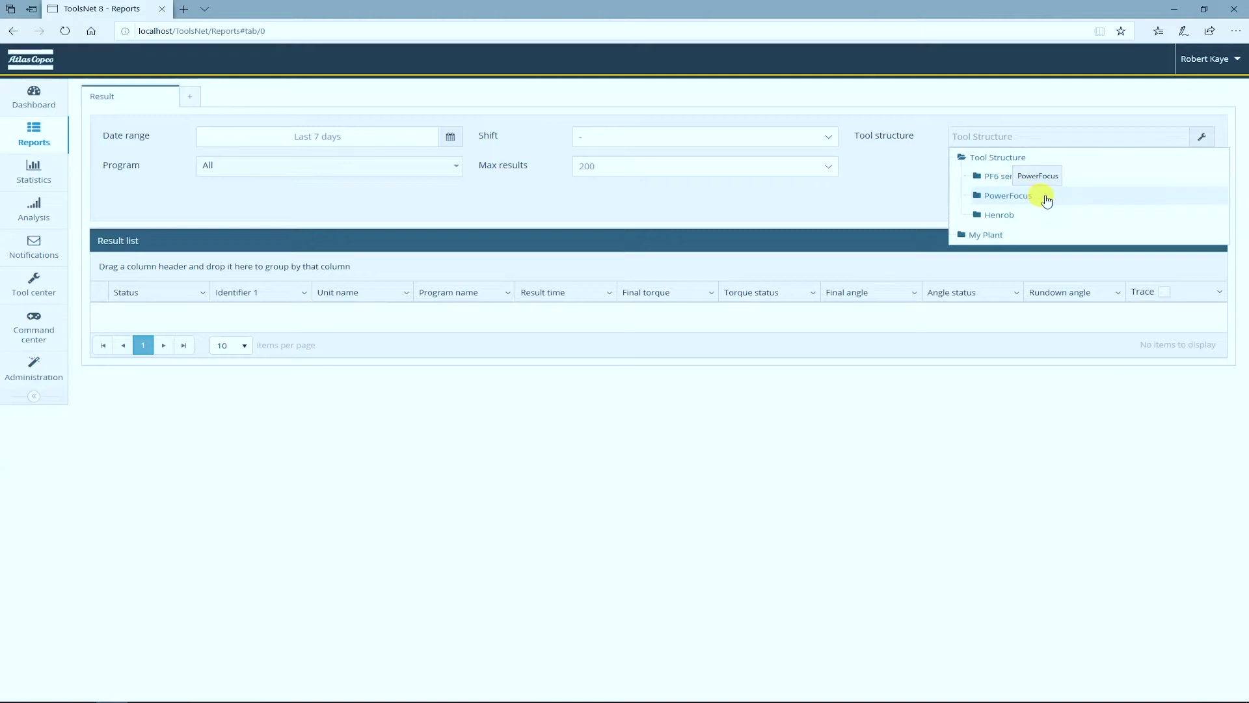
pyautogui.click(1046, 198)
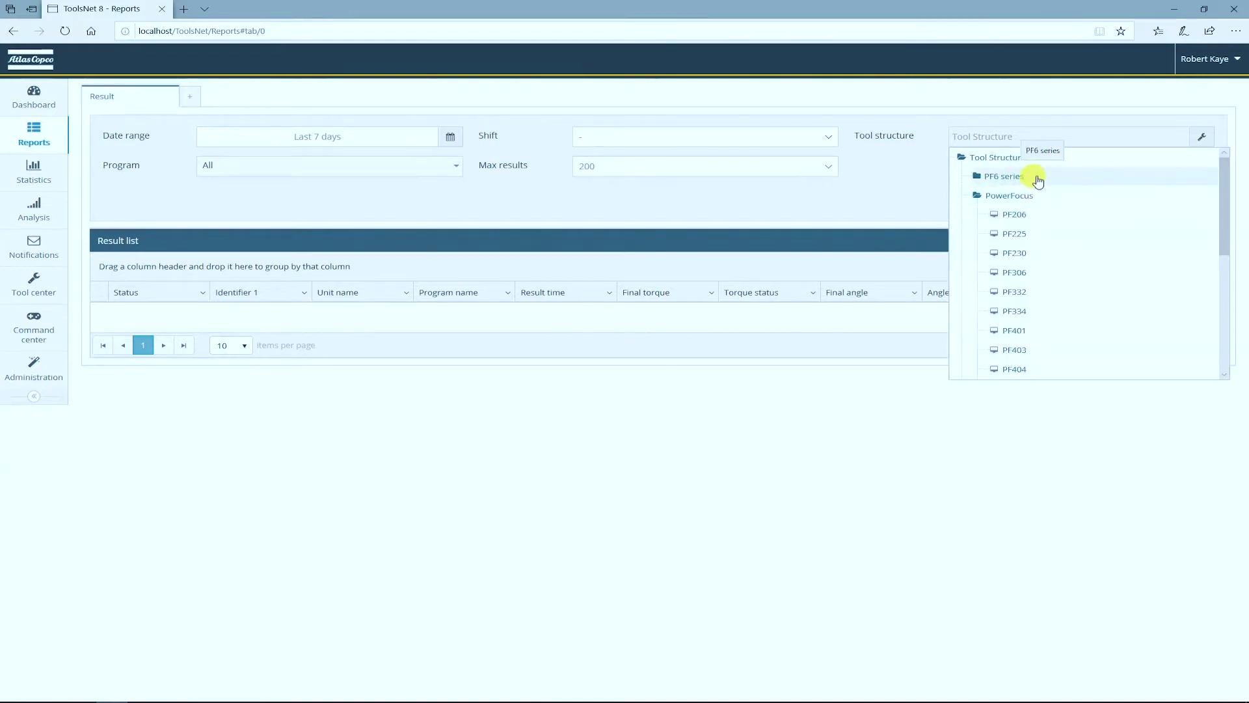
pyautogui.click(1031, 178)
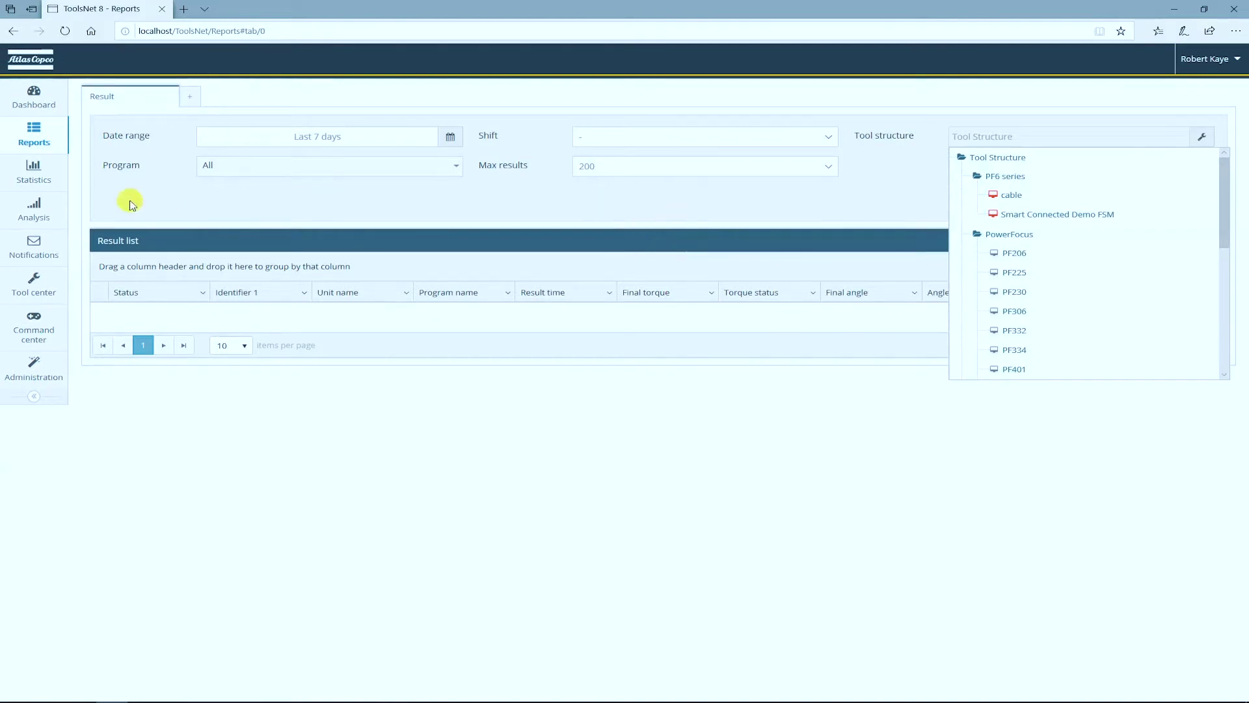
# Step: Go to the structure administration page, leaving the report, and create a structure named Auburn Hills
pyautogui.moveTo(41, 376)
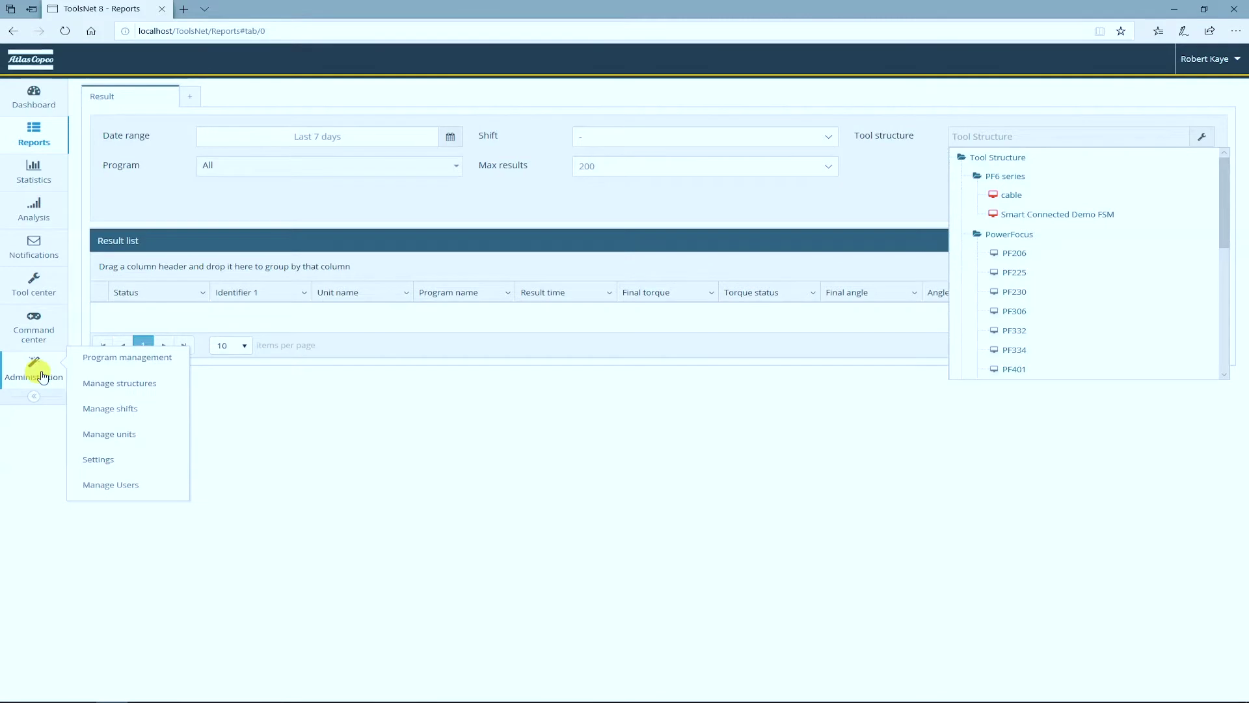
pyautogui.click(108, 384)
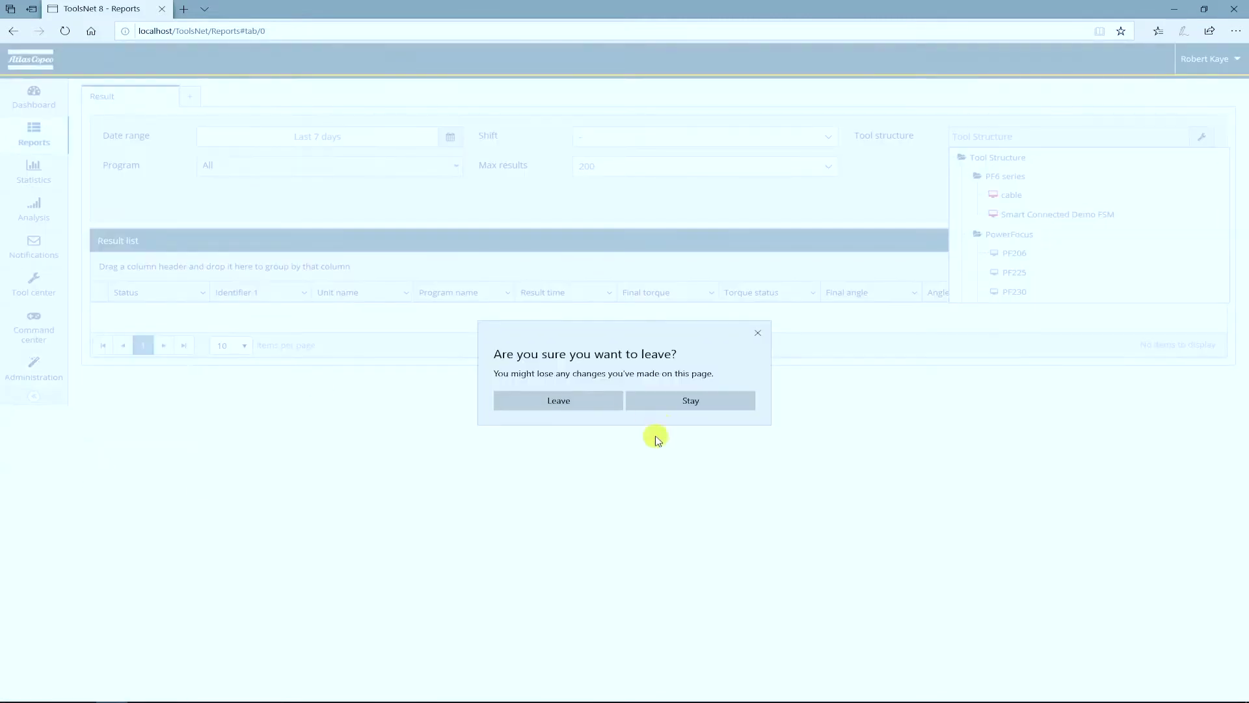
pyautogui.click(594, 402)
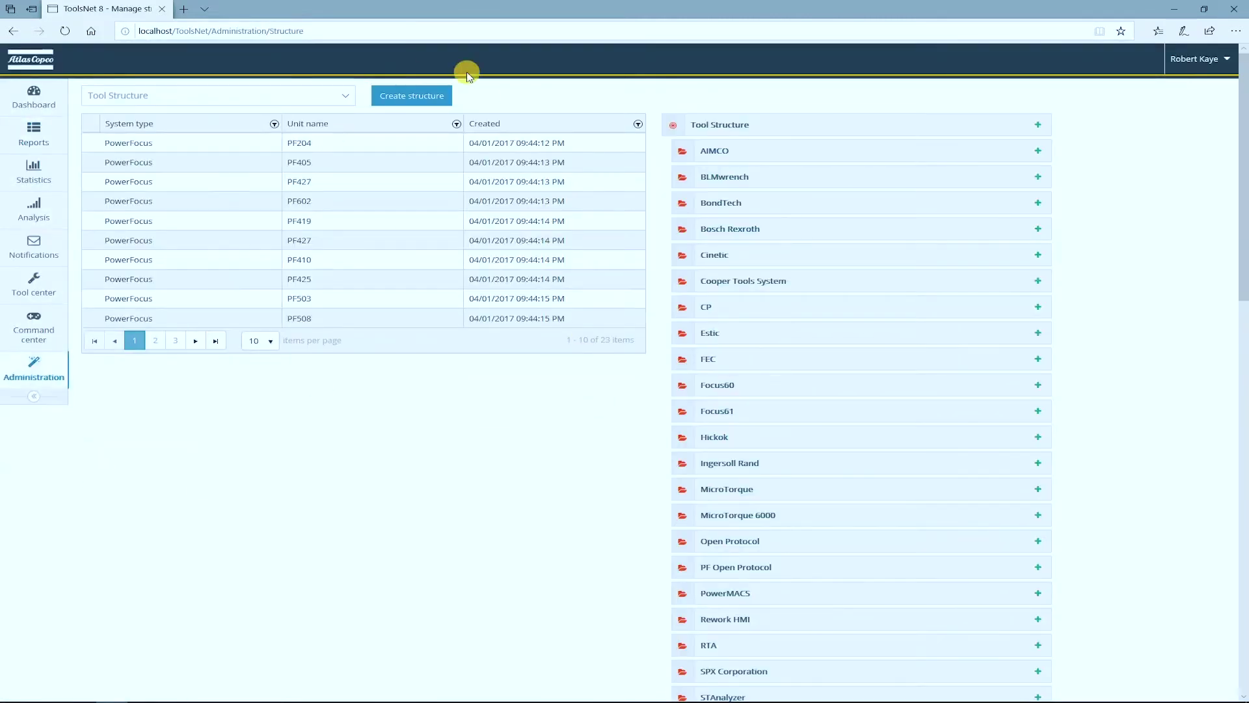
pyautogui.click(414, 97)
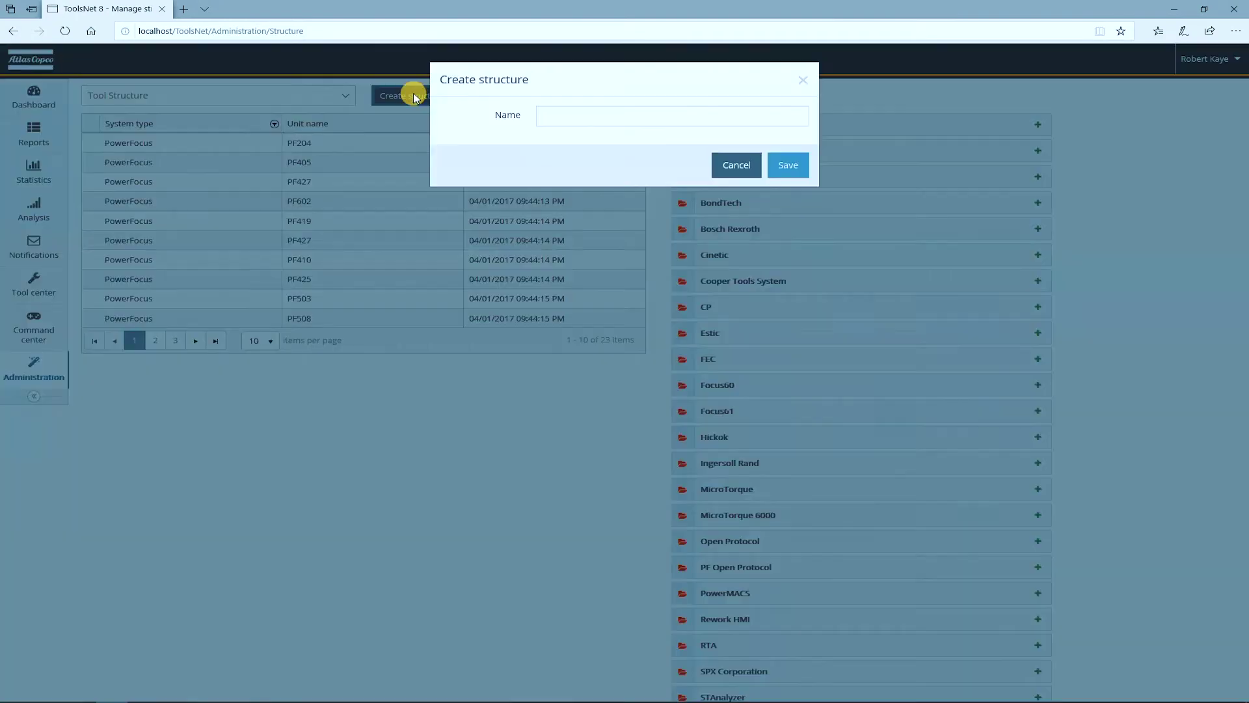
pyautogui.click(581, 115)
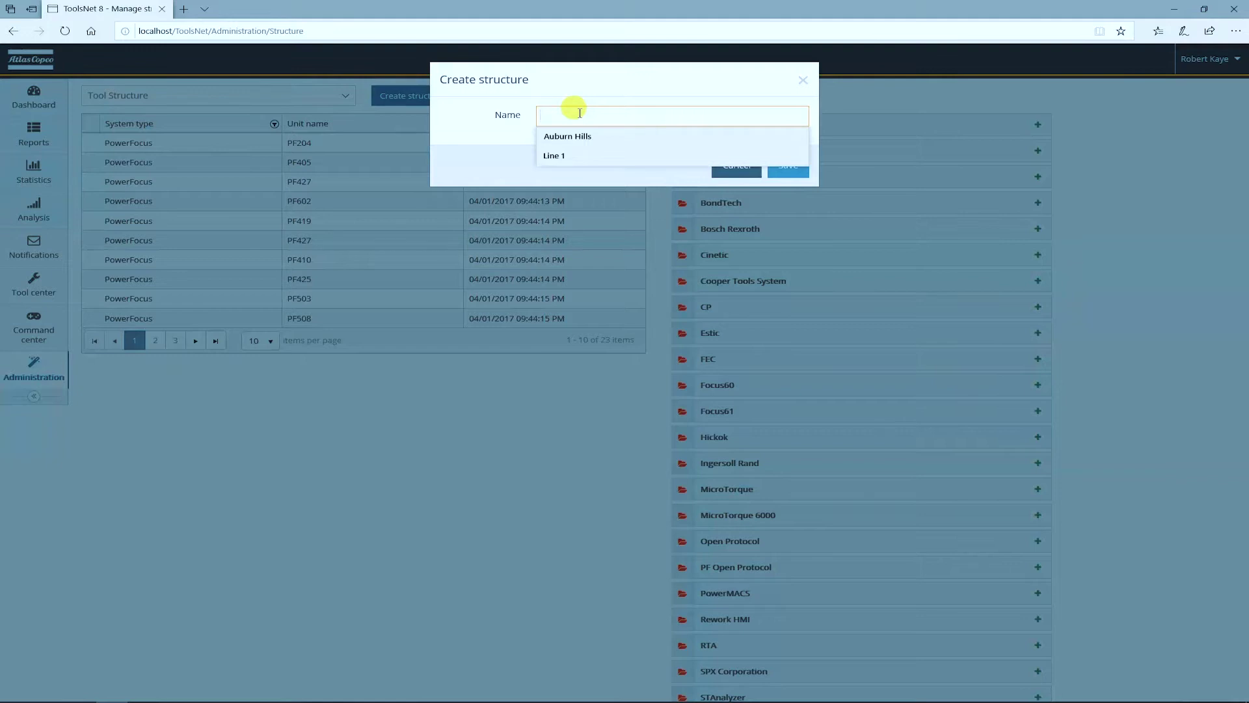
pyautogui.write('Auburn Hills')
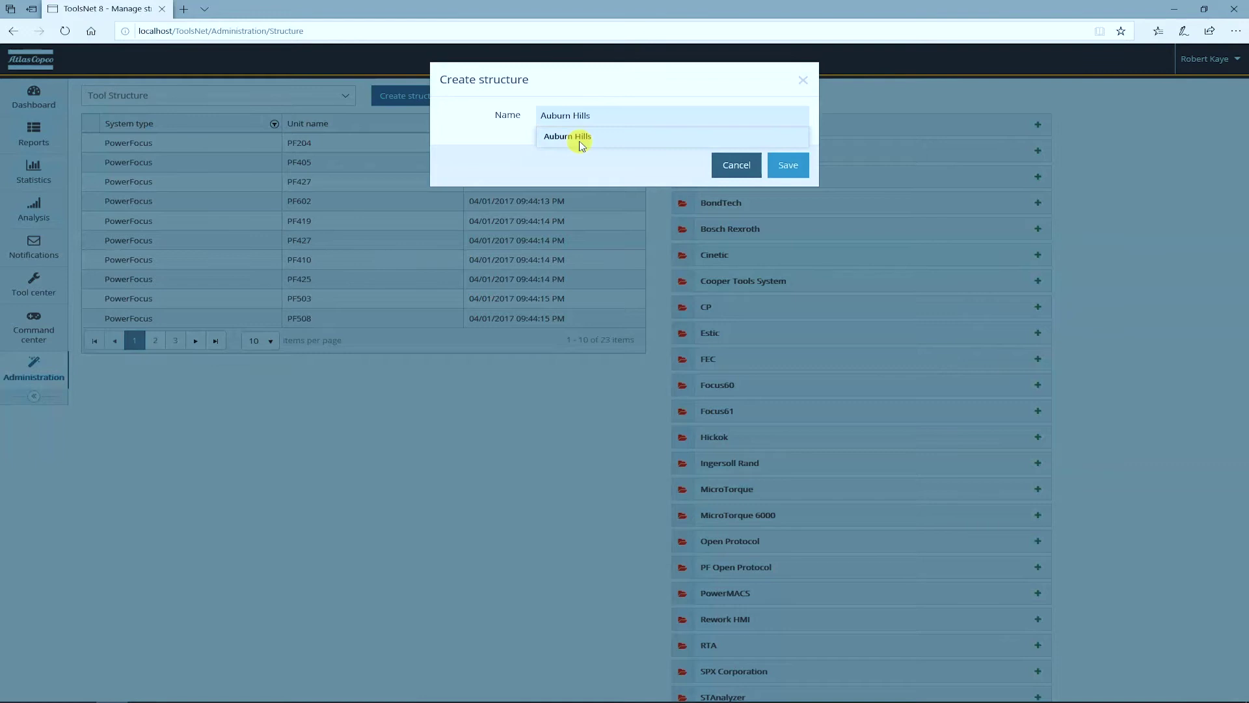
pyautogui.click(575, 137)
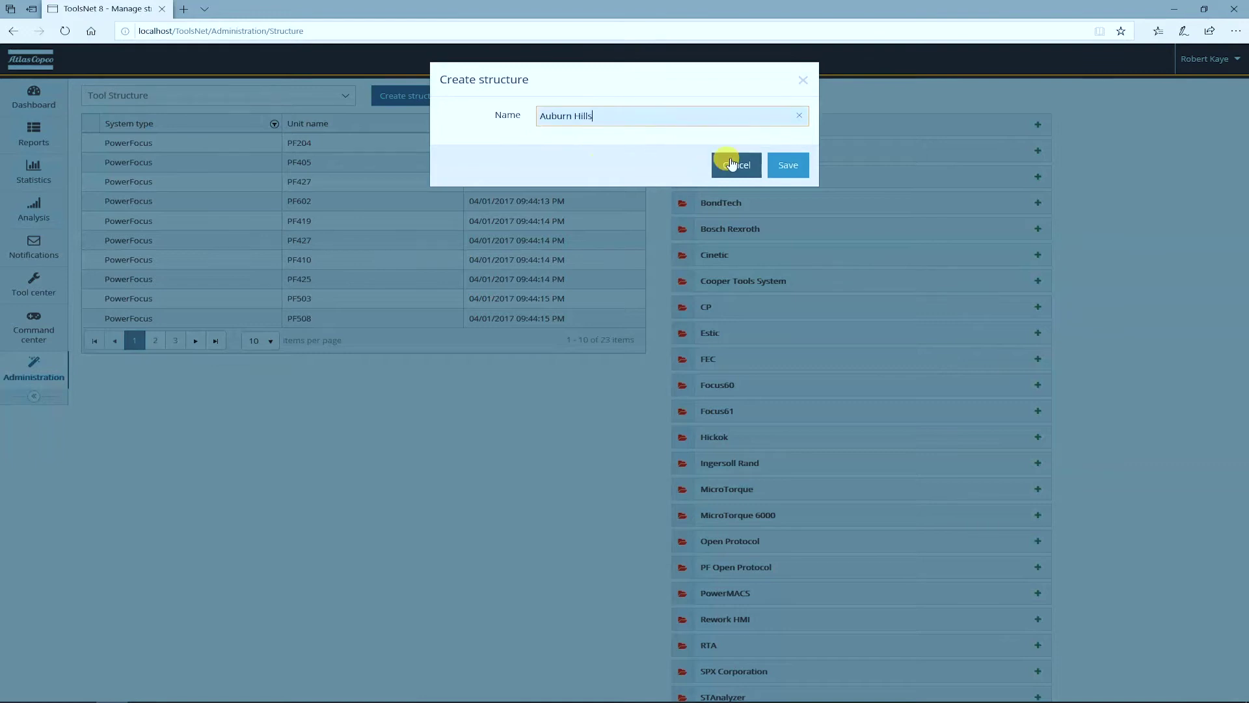
pyautogui.click(788, 164)
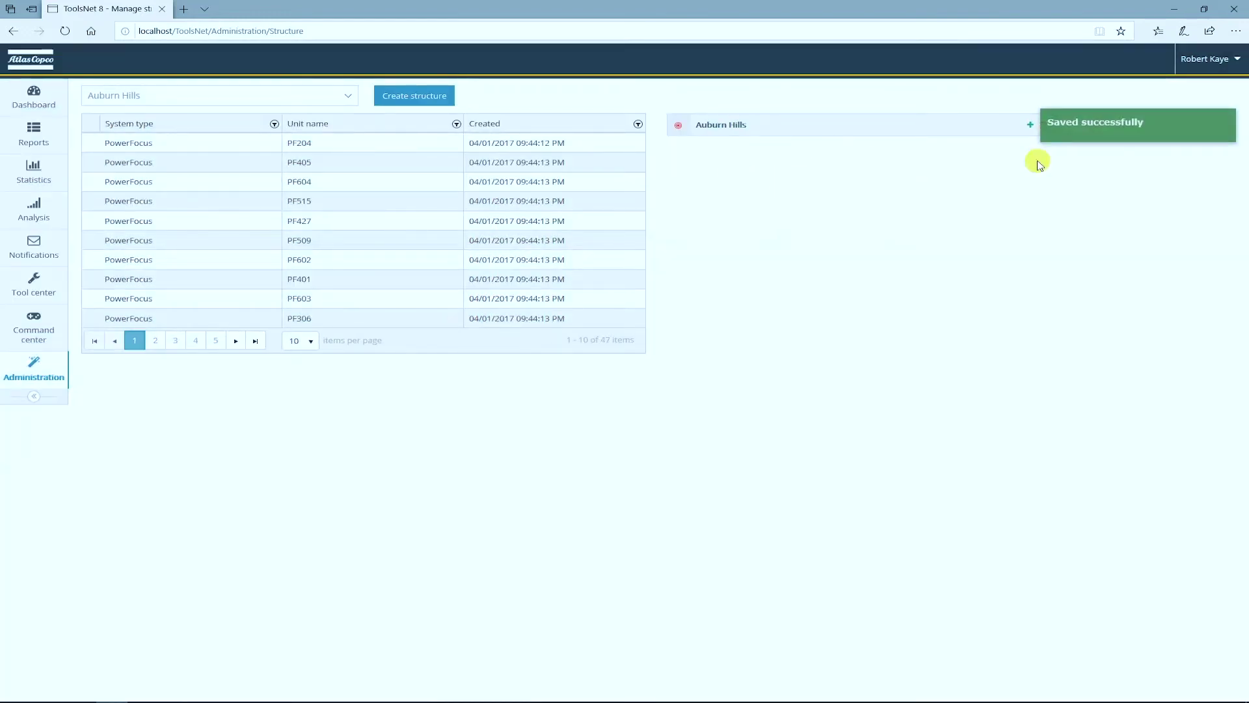
# Step: Add two folders named Line 1 and Line 2 directly under the Auburn Hills structure
pyautogui.click(1030, 124)
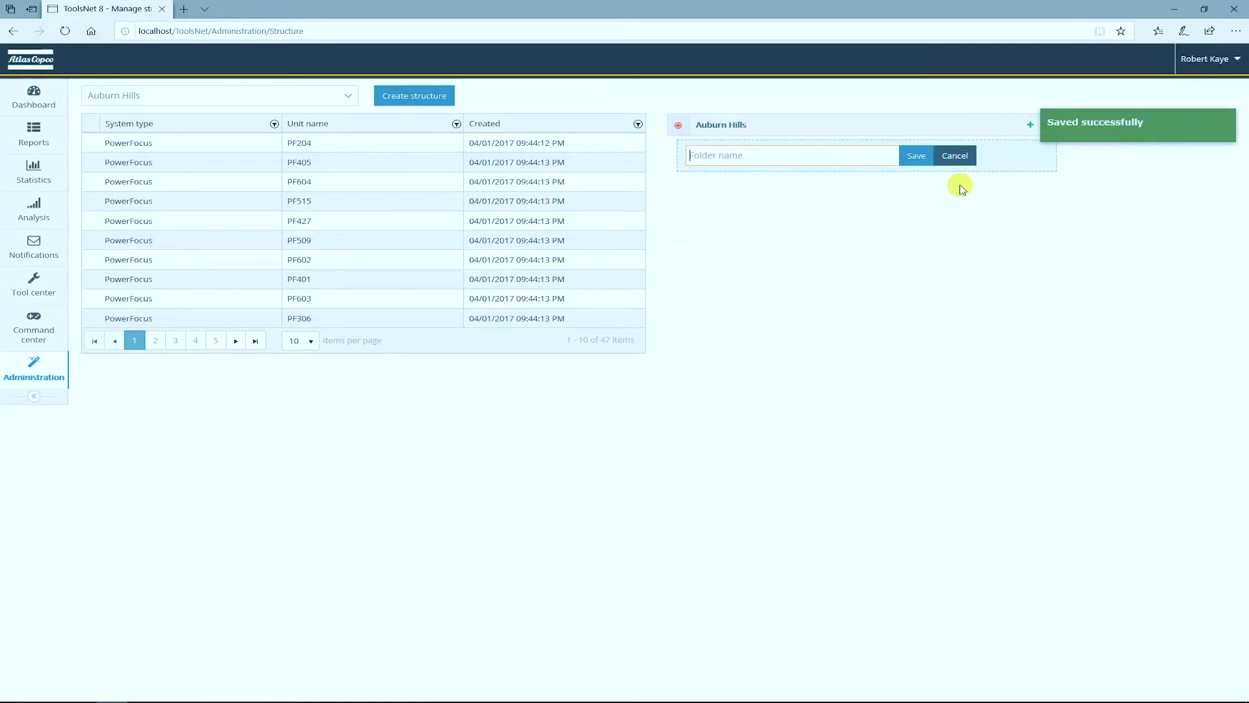
pyautogui.write('Line 1')
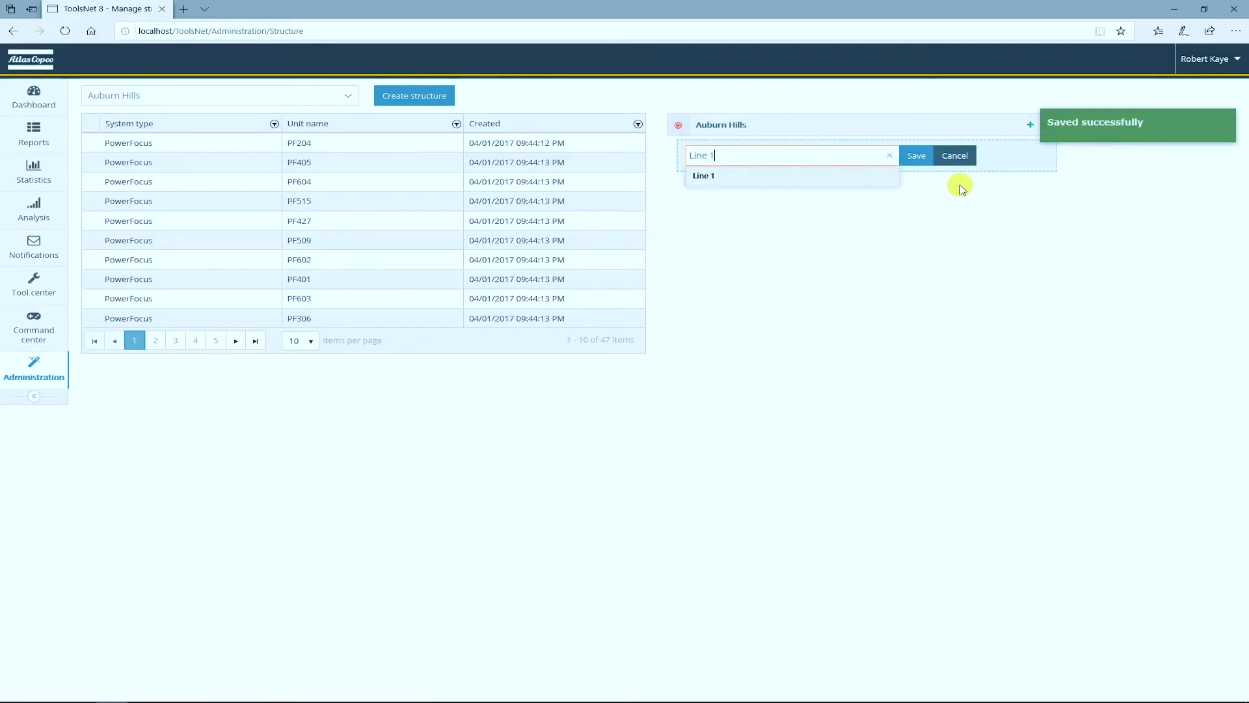
pyautogui.click(916, 156)
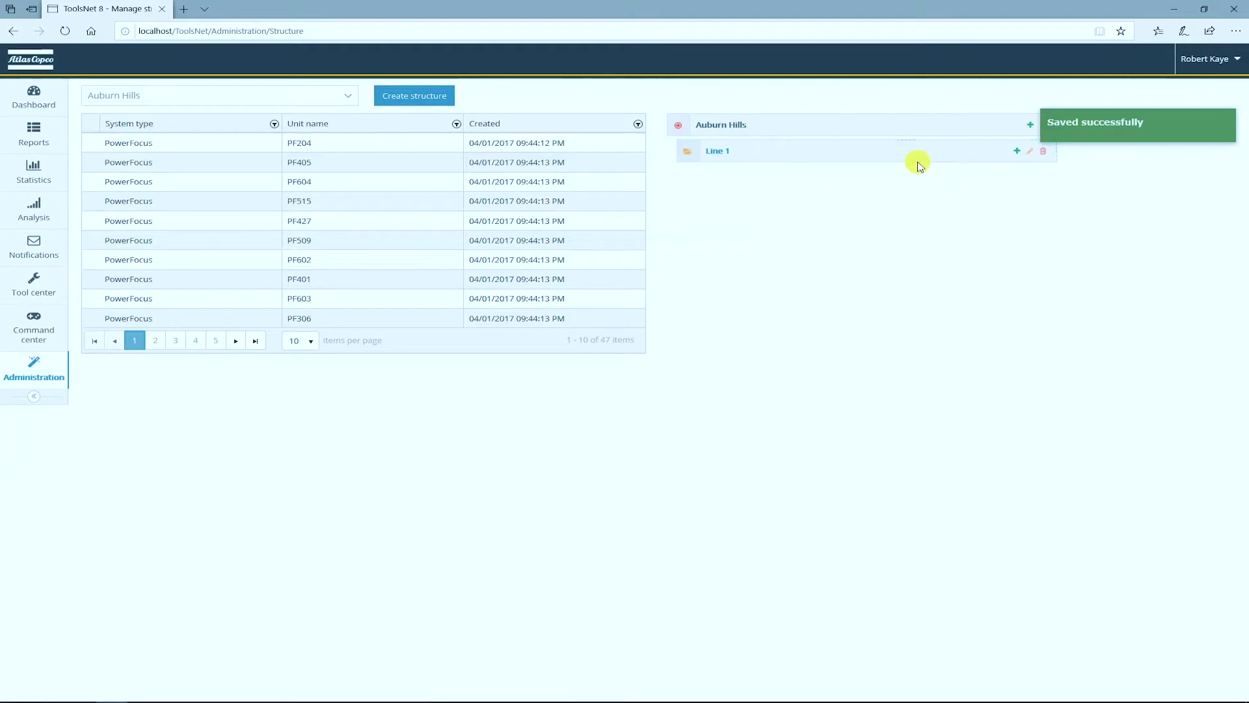
pyautogui.click(1030, 124)
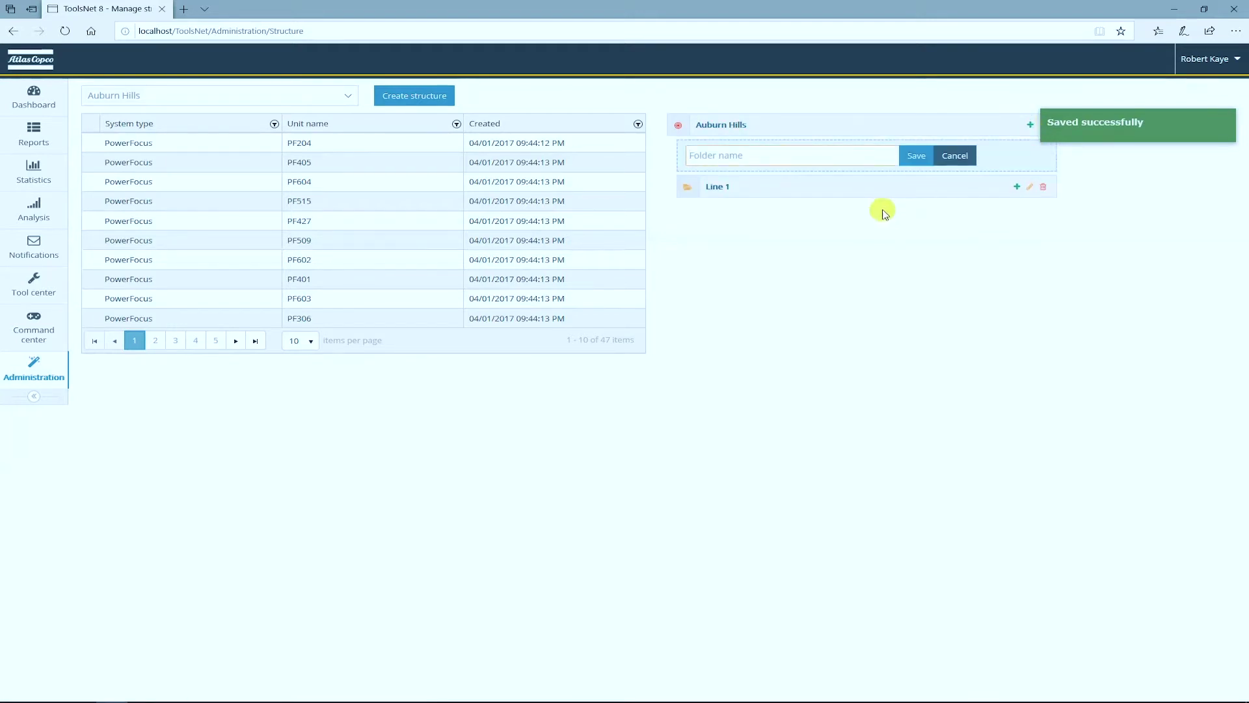
pyautogui.write('Line 2')
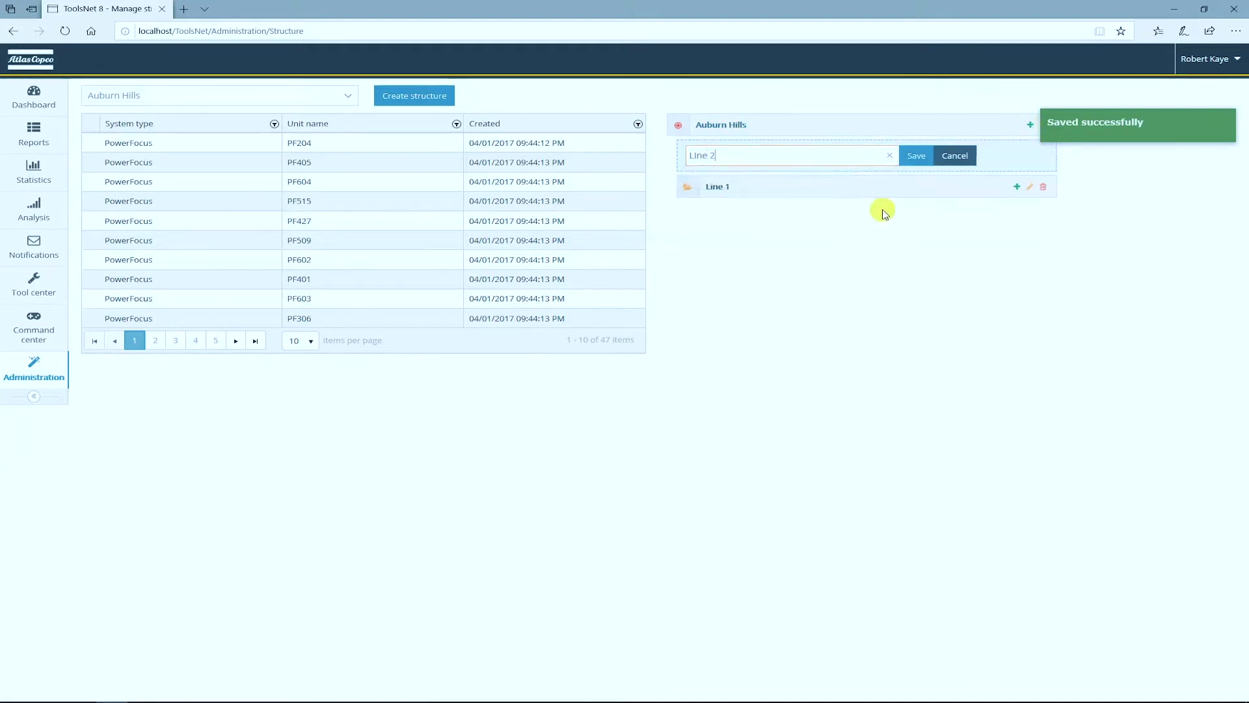
pyautogui.click(916, 155)
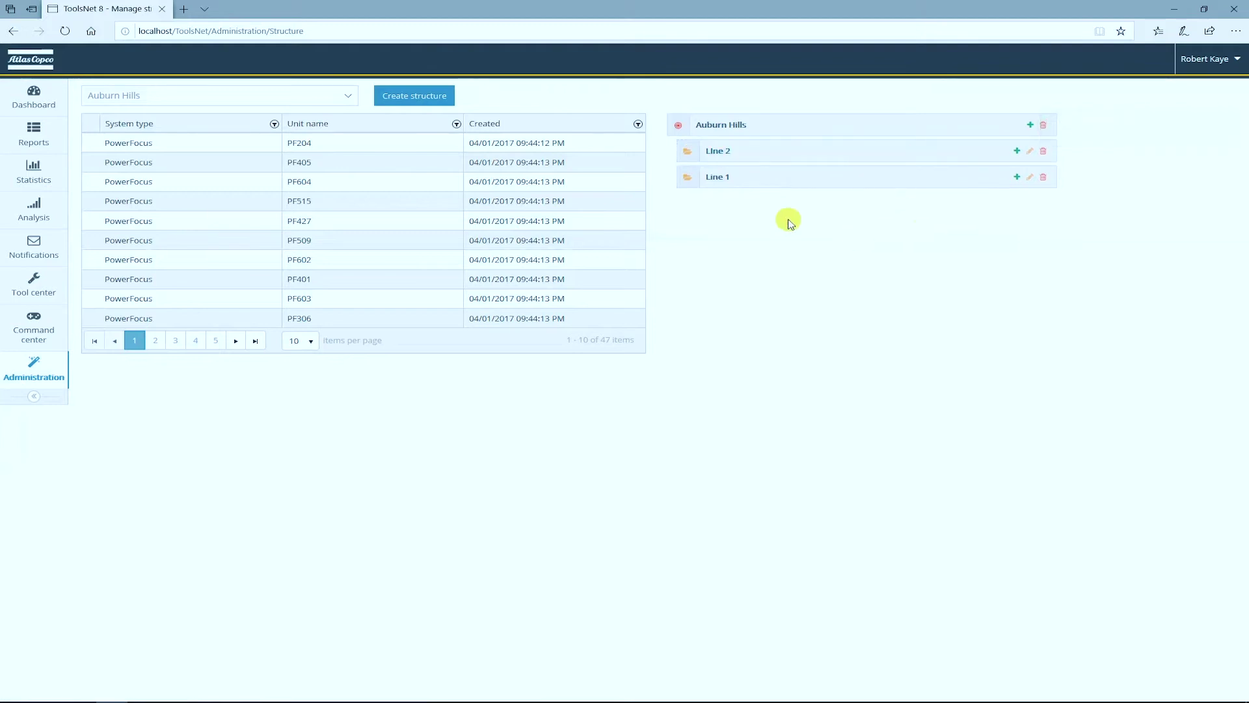
# Step: Show 50 units per page, then assign the first-listed PF427 and PF230 to Line 1, and PF603 and PF419 to Line 2
pyautogui.click(306, 353)
pyautogui.click(299, 376)
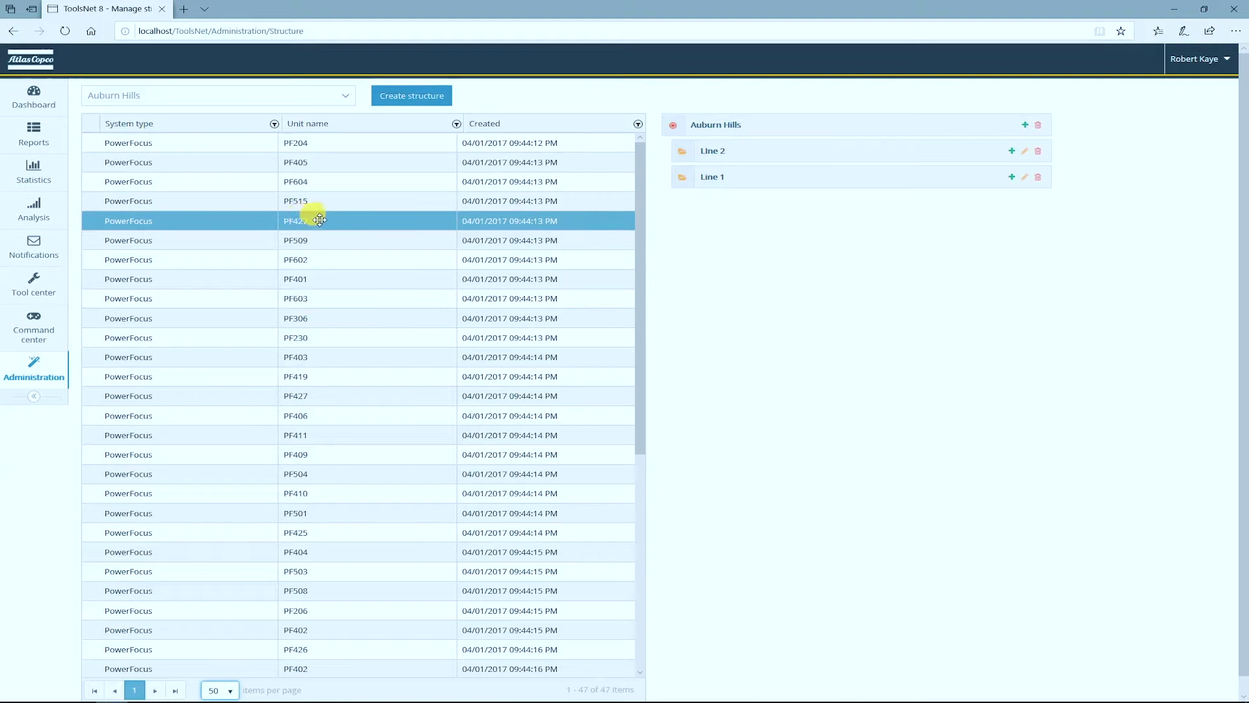
pyautogui.moveTo(319, 219); pyautogui.dragTo(787, 175)
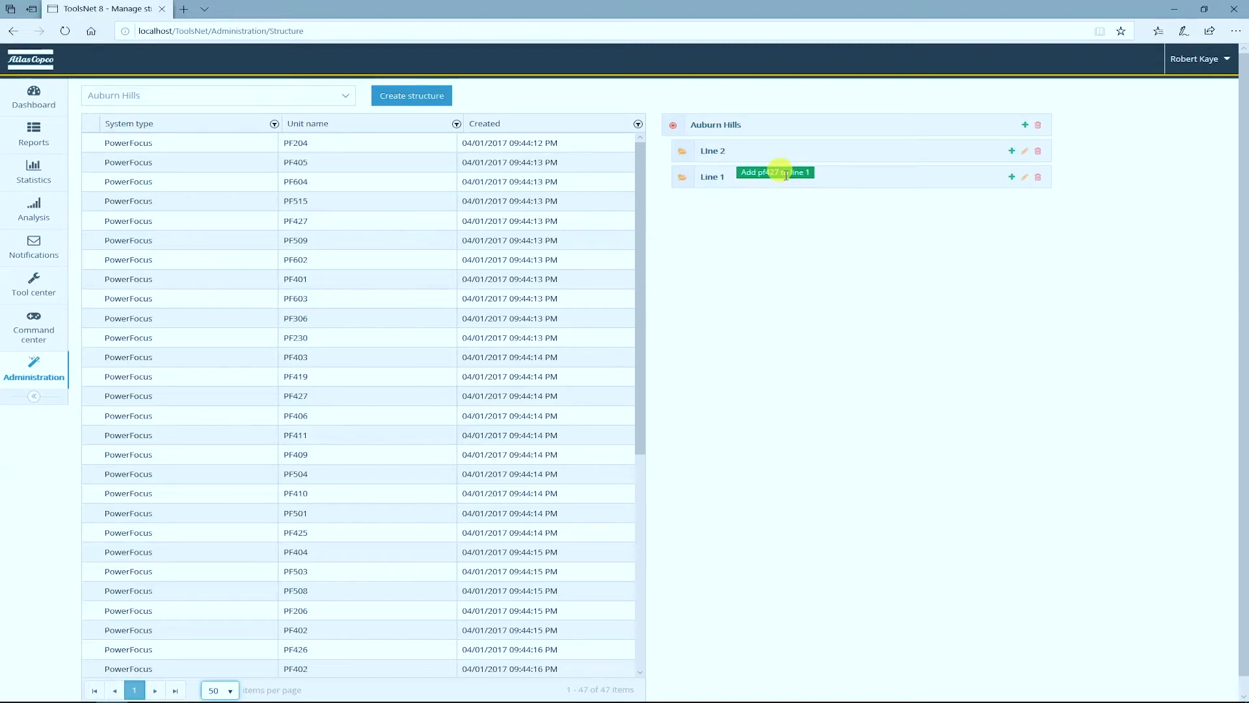
pyautogui.moveTo(786, 178); pyautogui.dragTo(785, 179)
pyautogui.moveTo(440, 311); pyautogui.dragTo(767, 178)
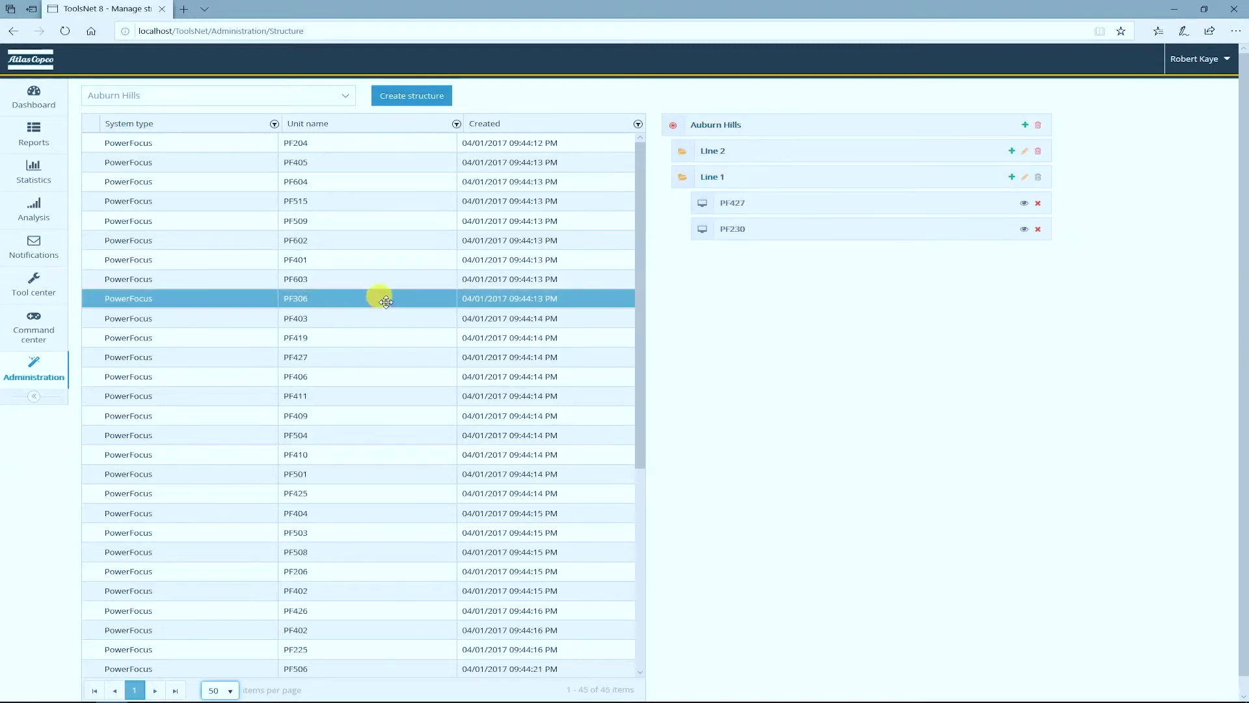
pyautogui.moveTo(334, 277); pyautogui.dragTo(775, 156)
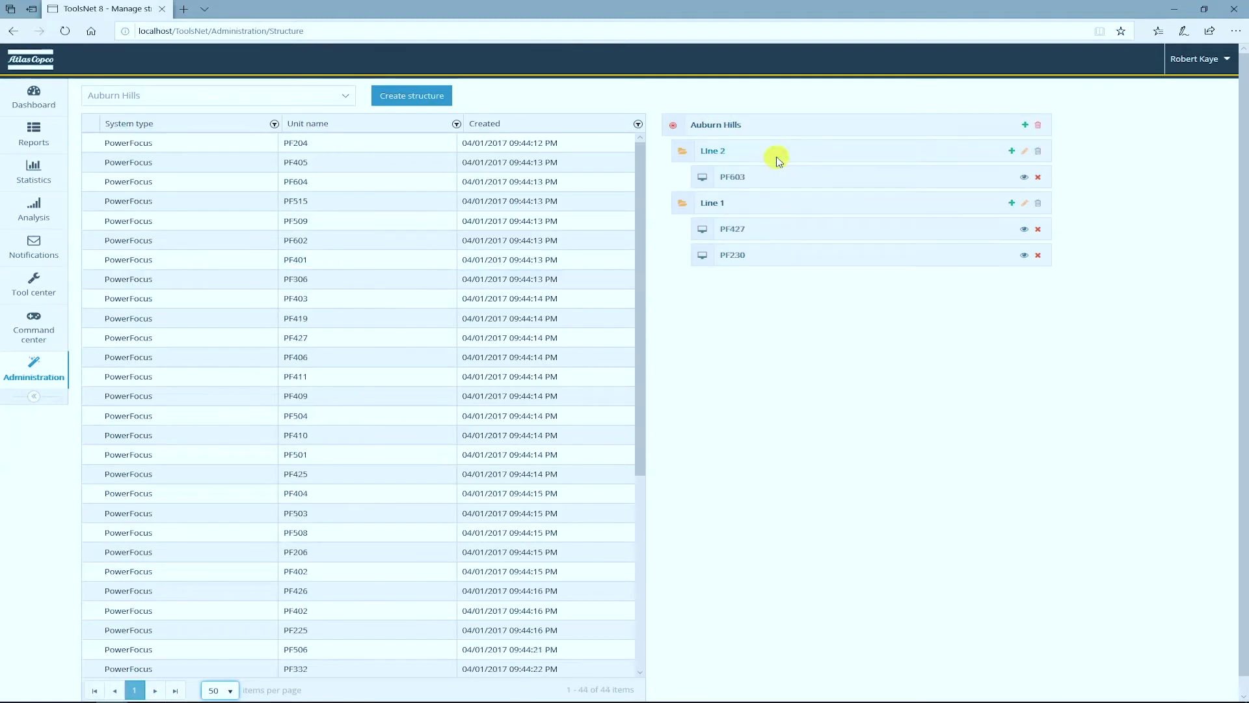
pyautogui.moveTo(354, 314); pyautogui.dragTo(789, 160)
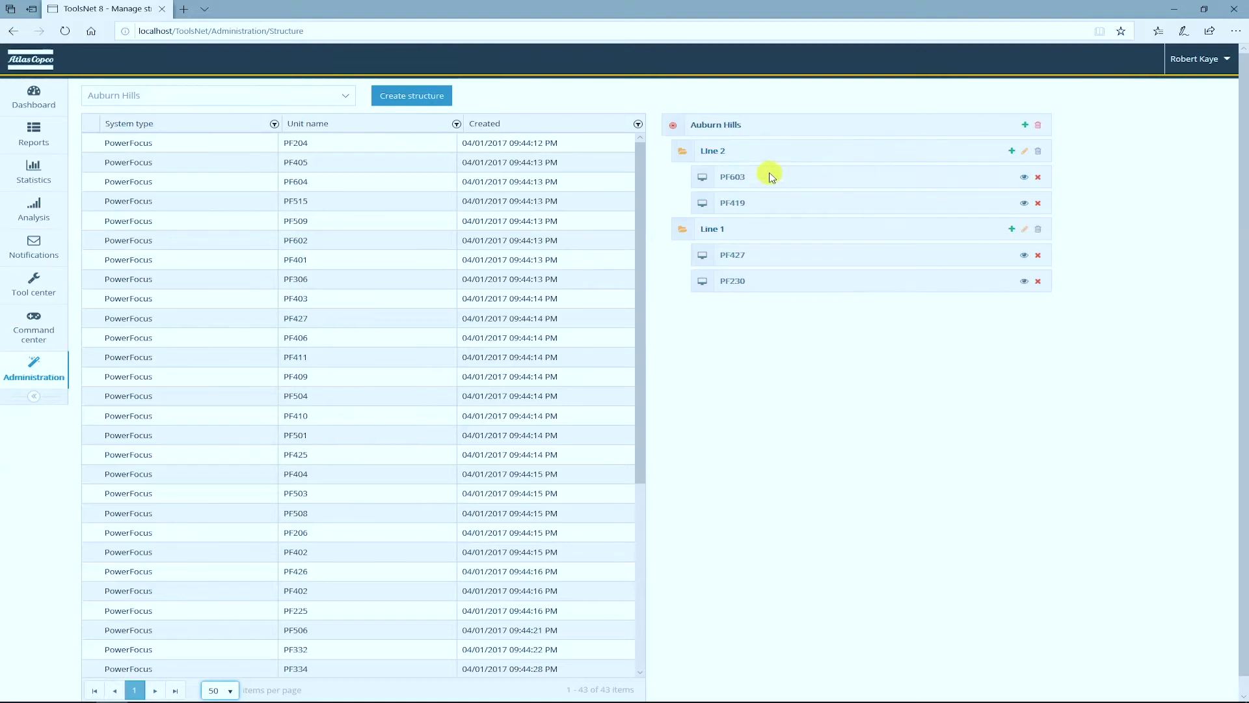
# Step: Open the result report page and set its date range to Last 7 days
pyautogui.click(35, 140)
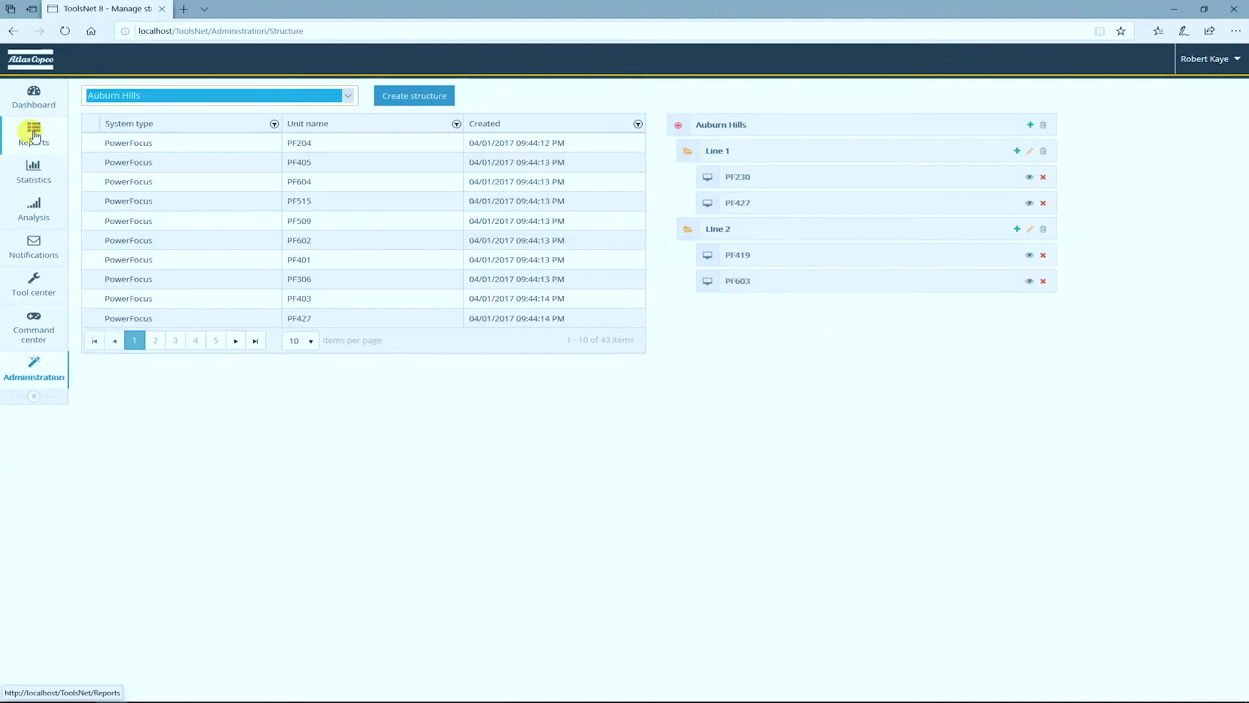
pyautogui.click(34, 139)
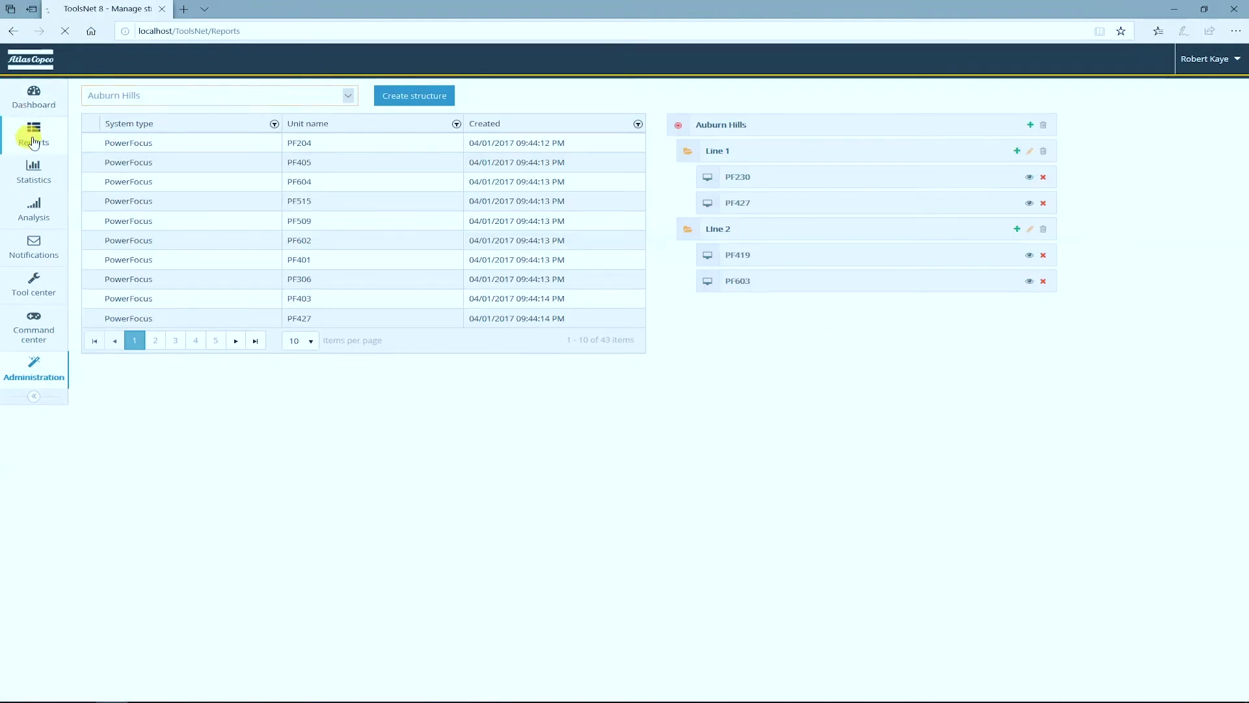
pyautogui.click(140, 309)
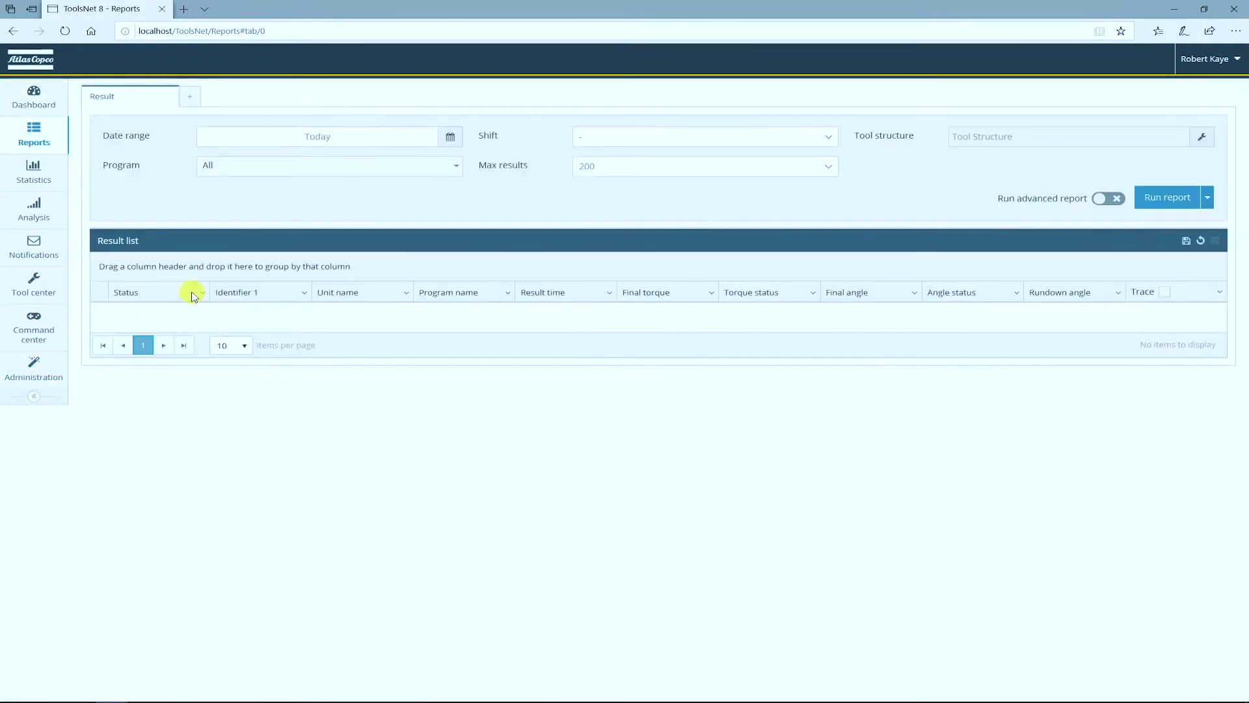
pyautogui.click(415, 132)
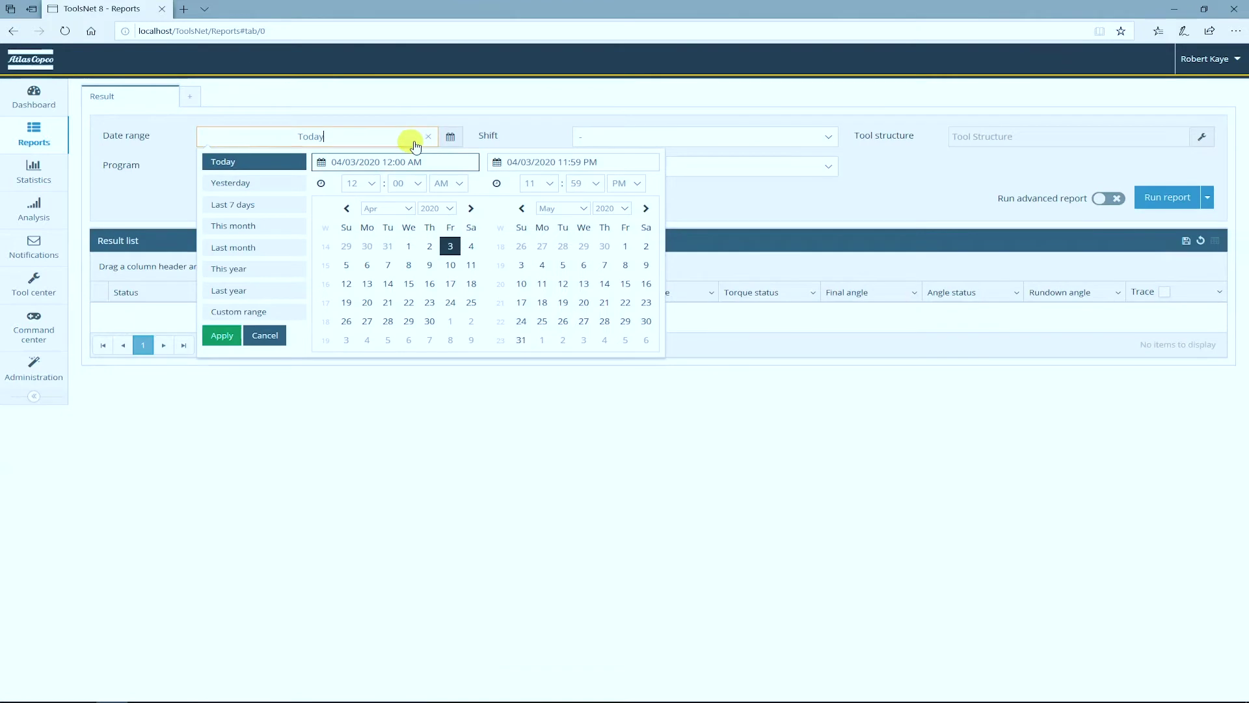
pyautogui.click(259, 204)
# Step: Select unit PF230 from Line 1 of Auburn Hills as the report's tool structure
pyautogui.click(1037, 135)
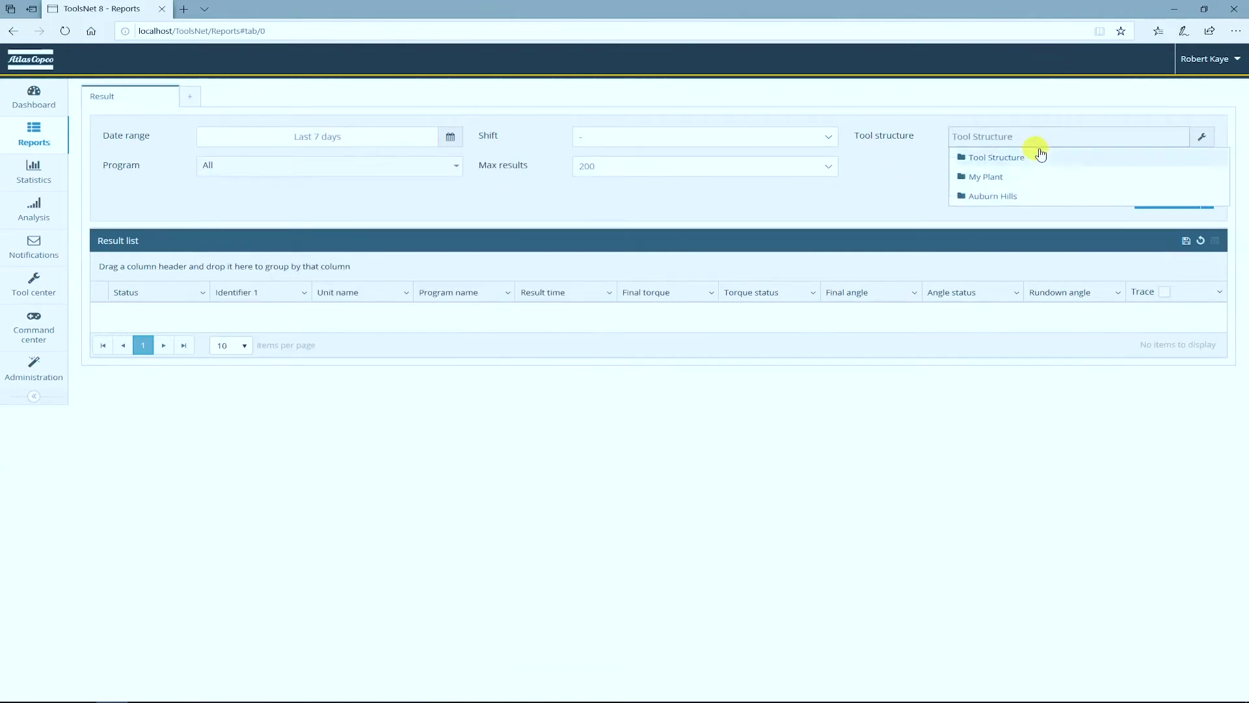
pyautogui.click(1016, 197)
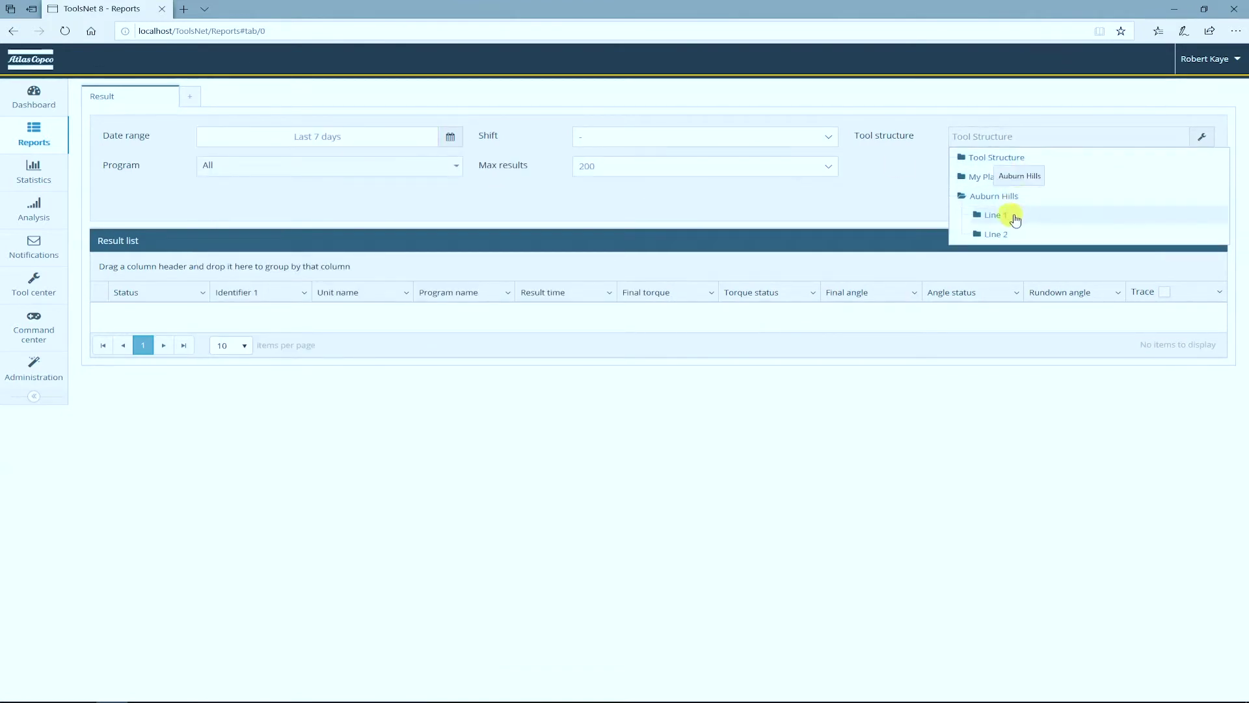
pyautogui.click(1016, 216)
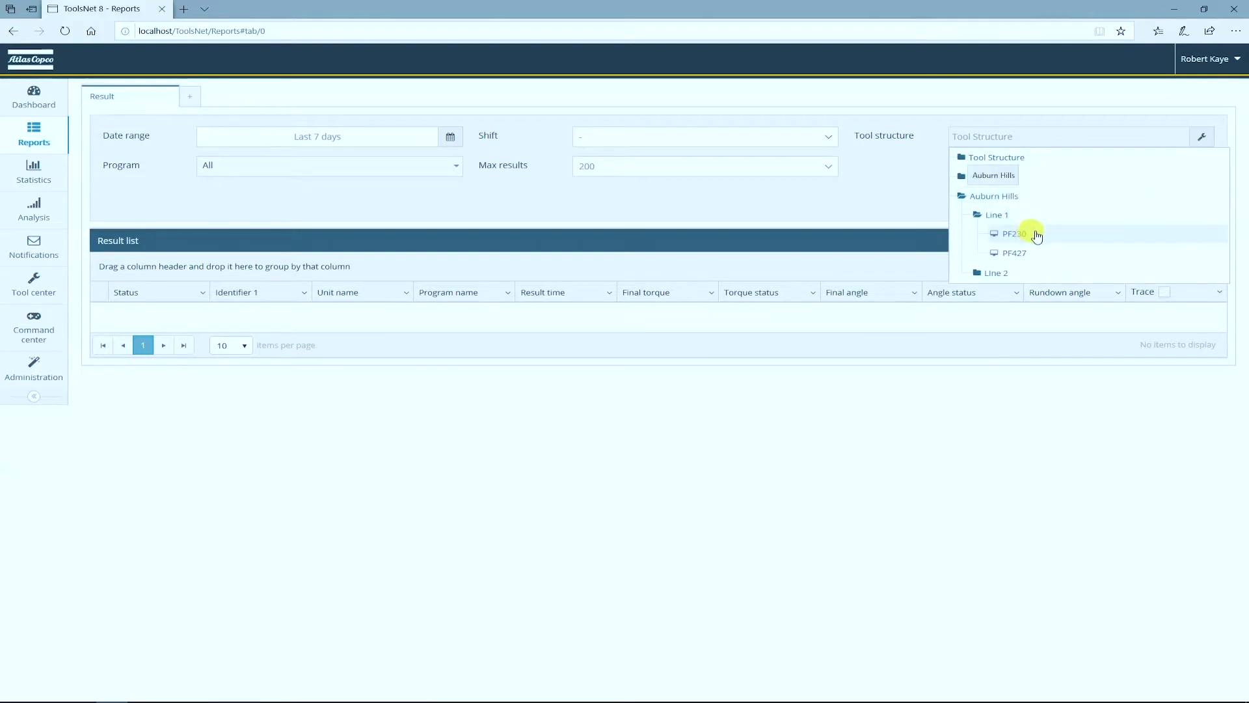
pyautogui.click(1018, 233)
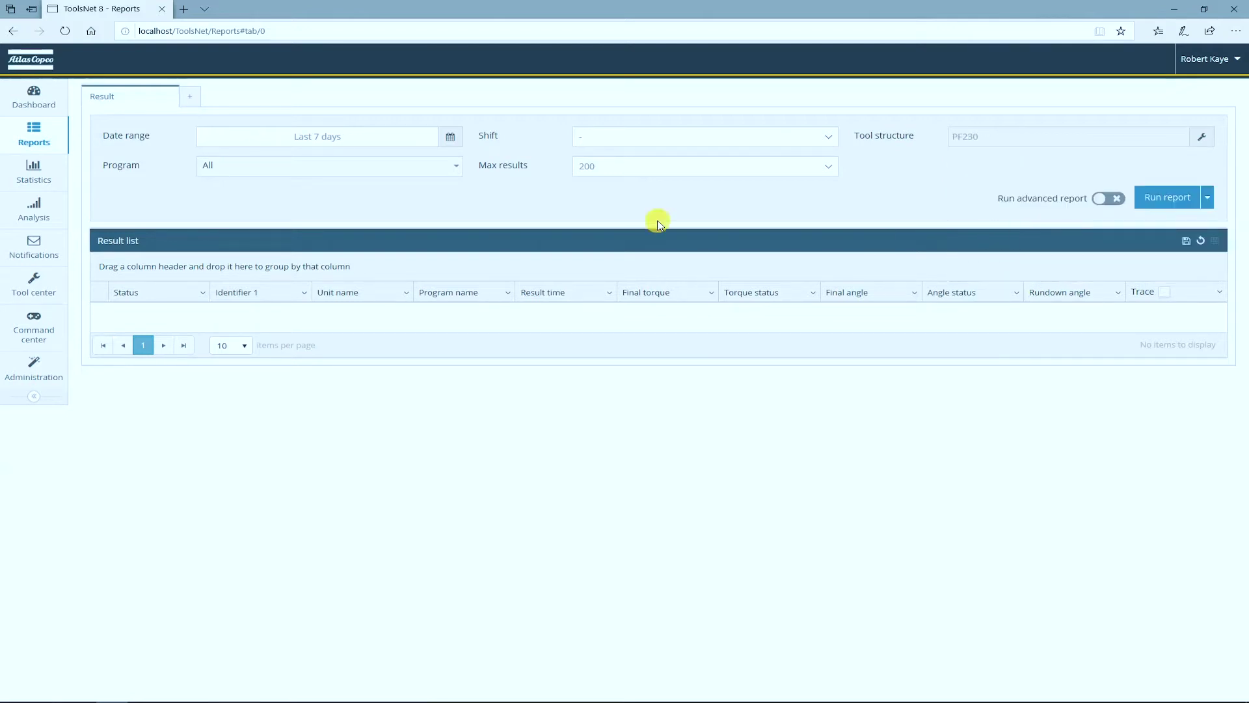
# Step: Check the programs available for the selected unit, keep All, and run the report
pyautogui.click(323, 172)
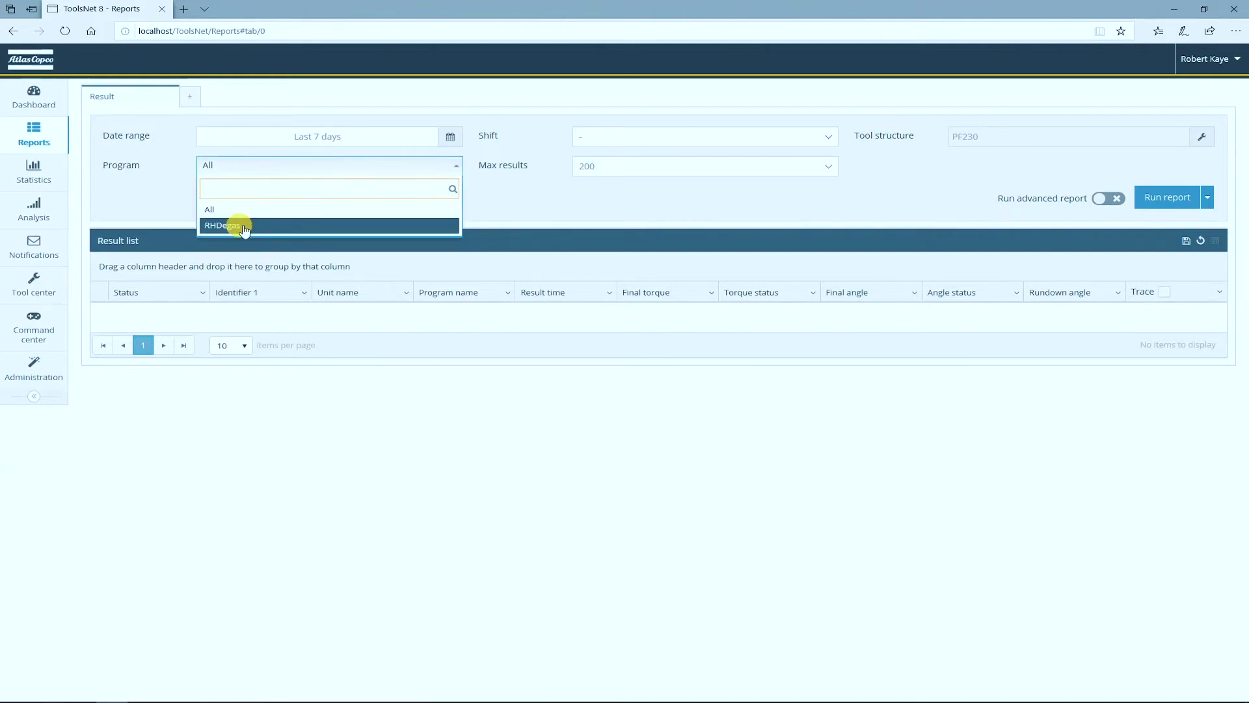
pyautogui.click(608, 212)
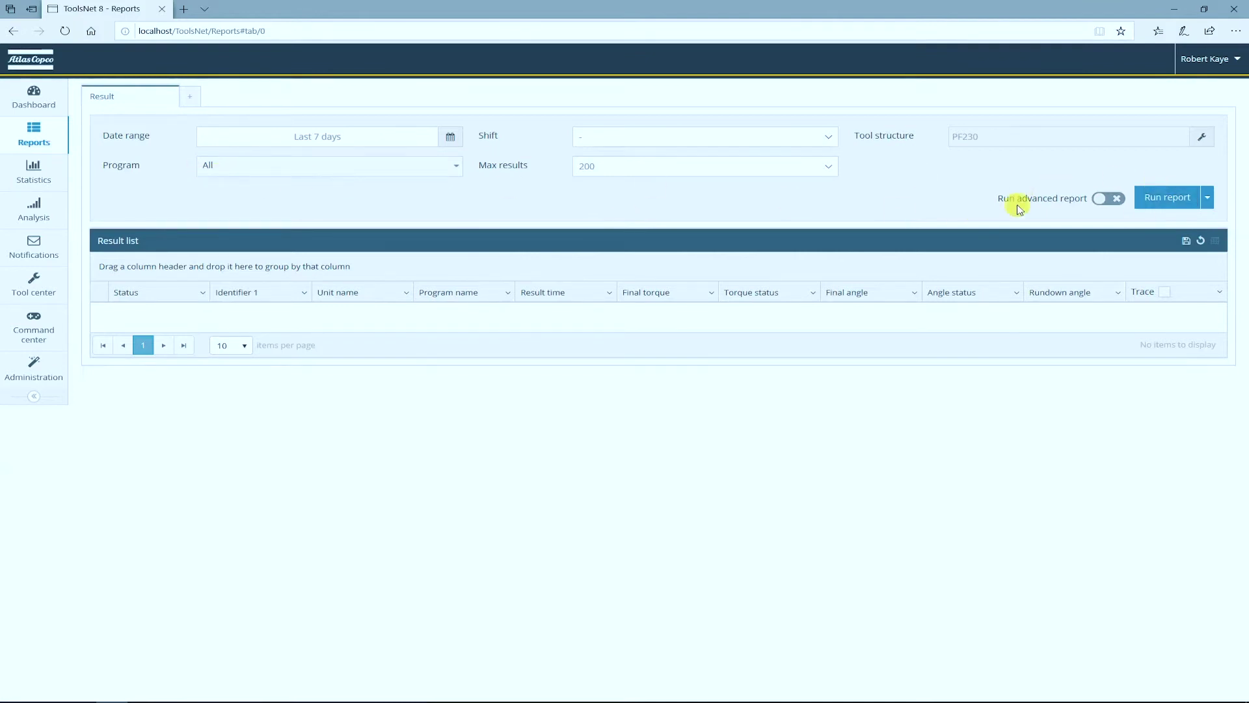
pyautogui.click(1156, 202)
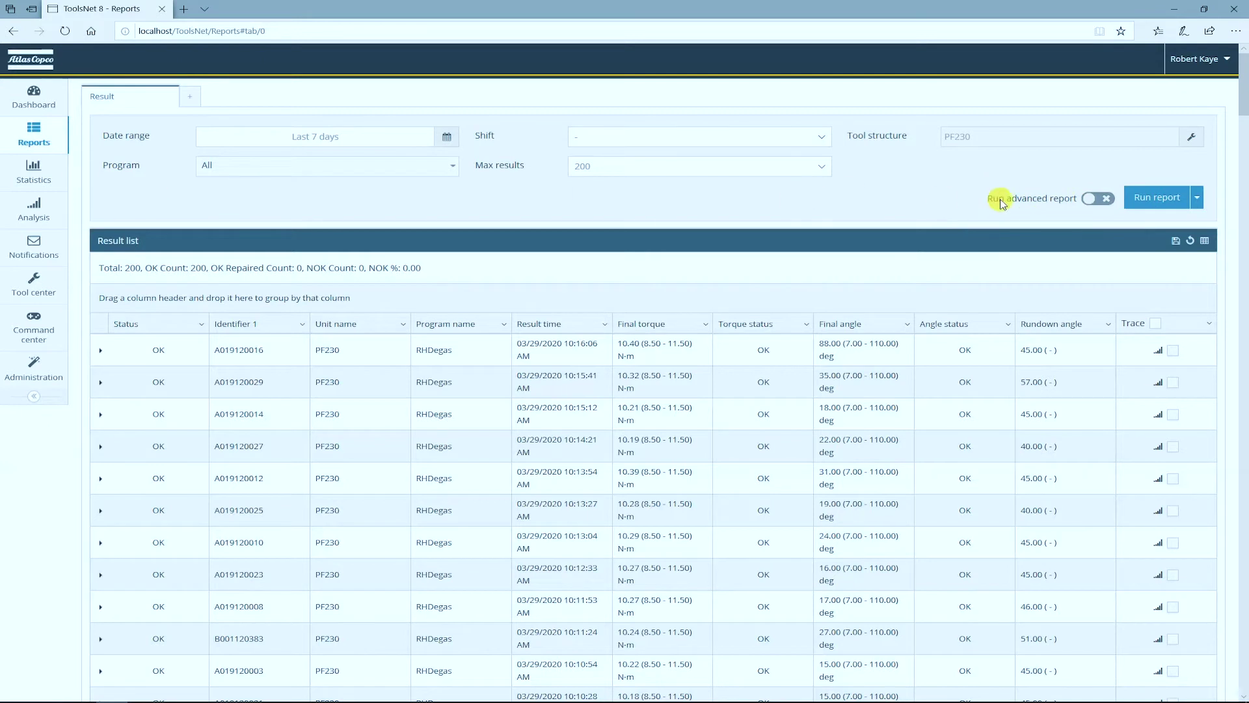
# Step: Enable the advanced report options, try the status filter All, and set the status filter back to OK
pyautogui.click(1101, 200)
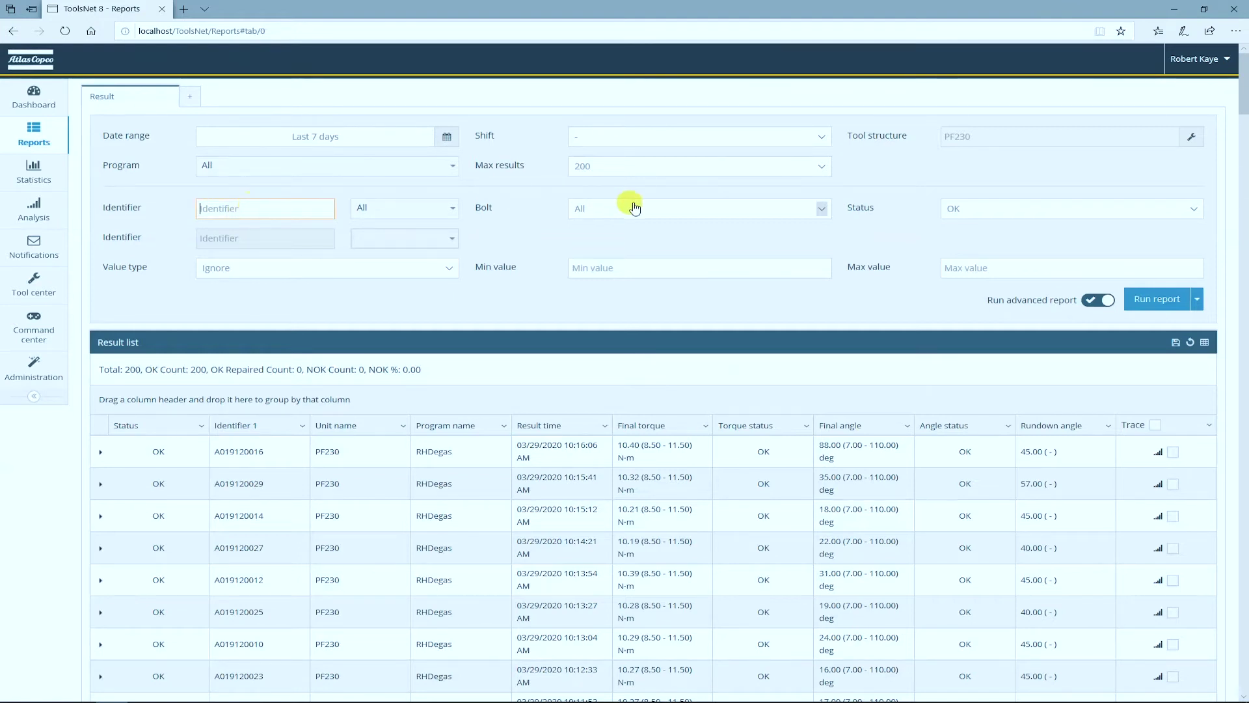
pyautogui.click(1030, 209)
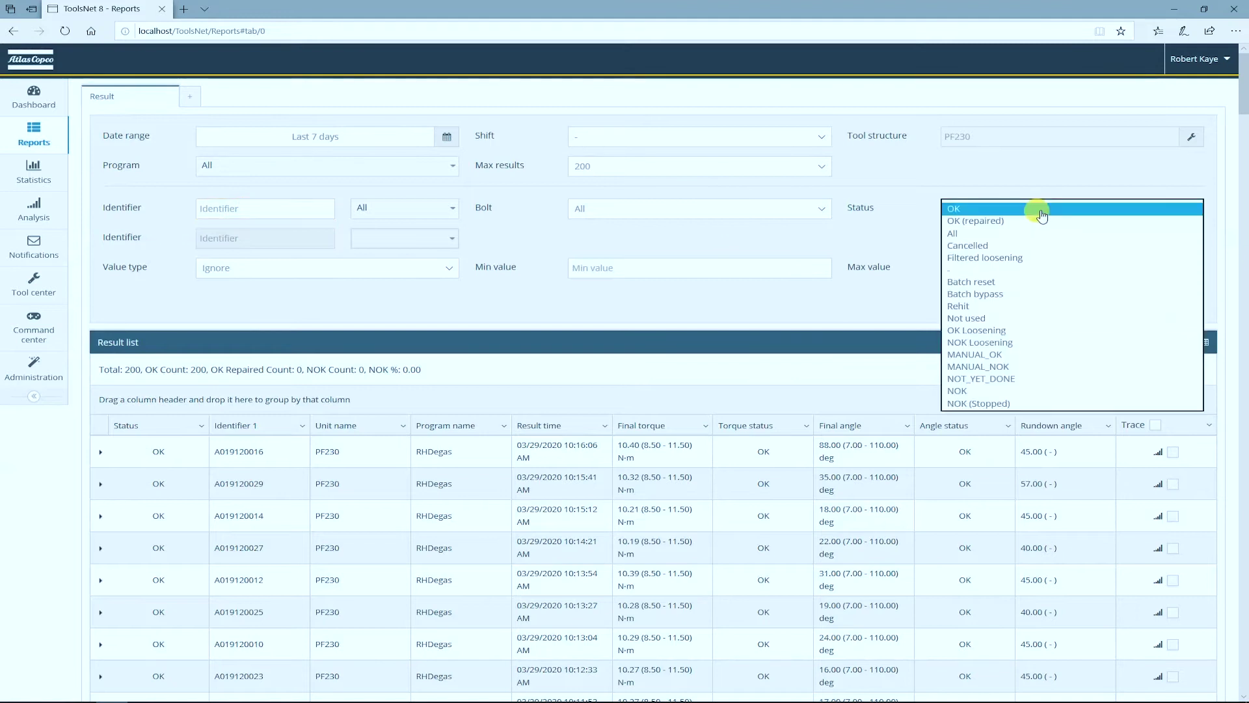
pyautogui.click(987, 234)
pyautogui.click(982, 207)
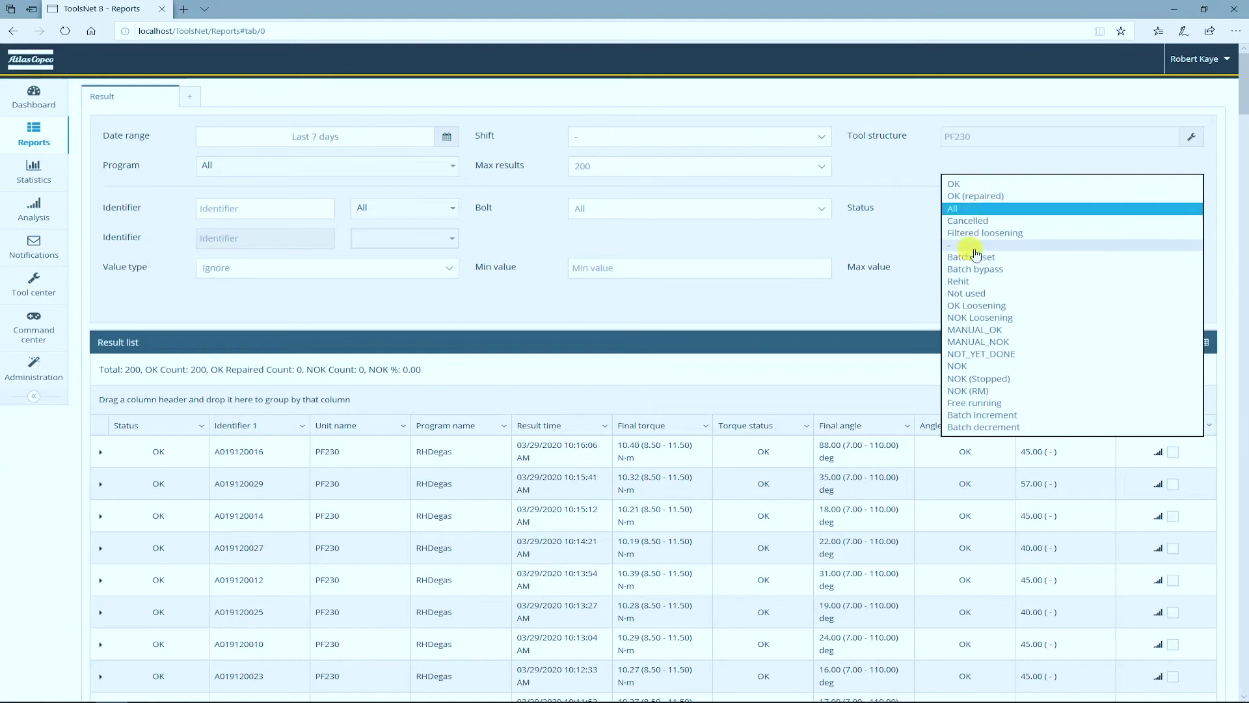
pyautogui.click(982, 173)
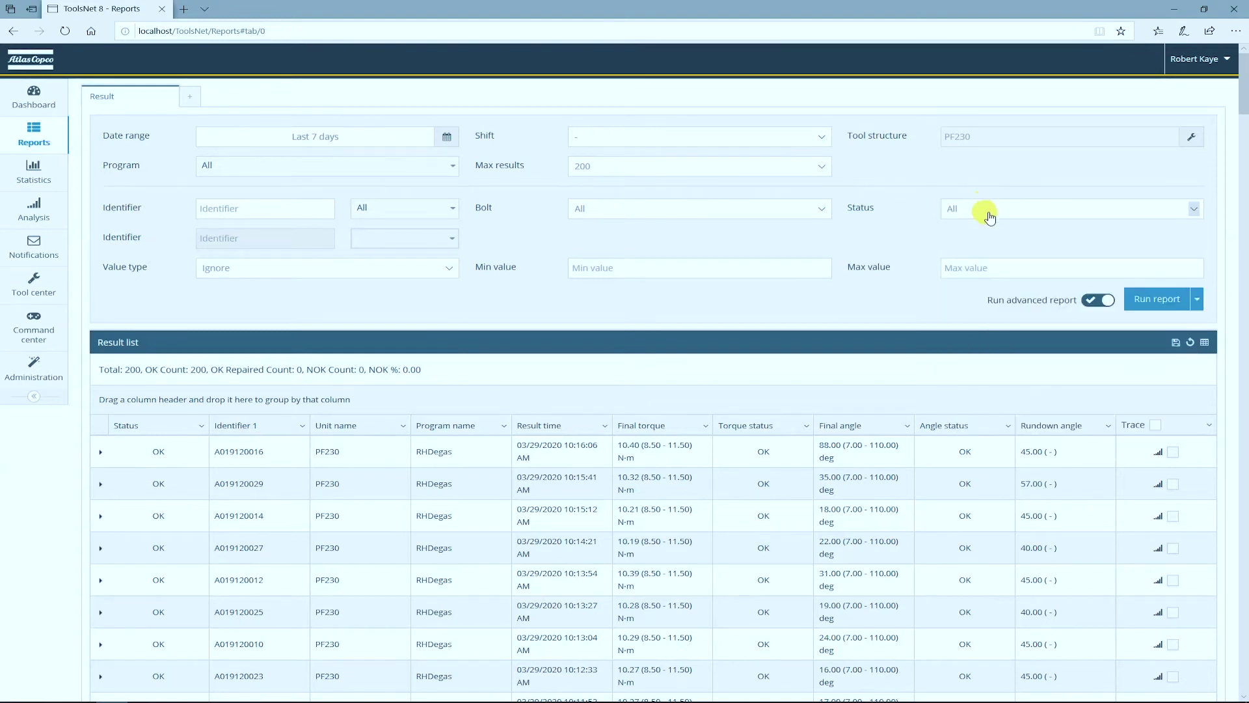
pyautogui.click(988, 217)
pyautogui.click(969, 189)
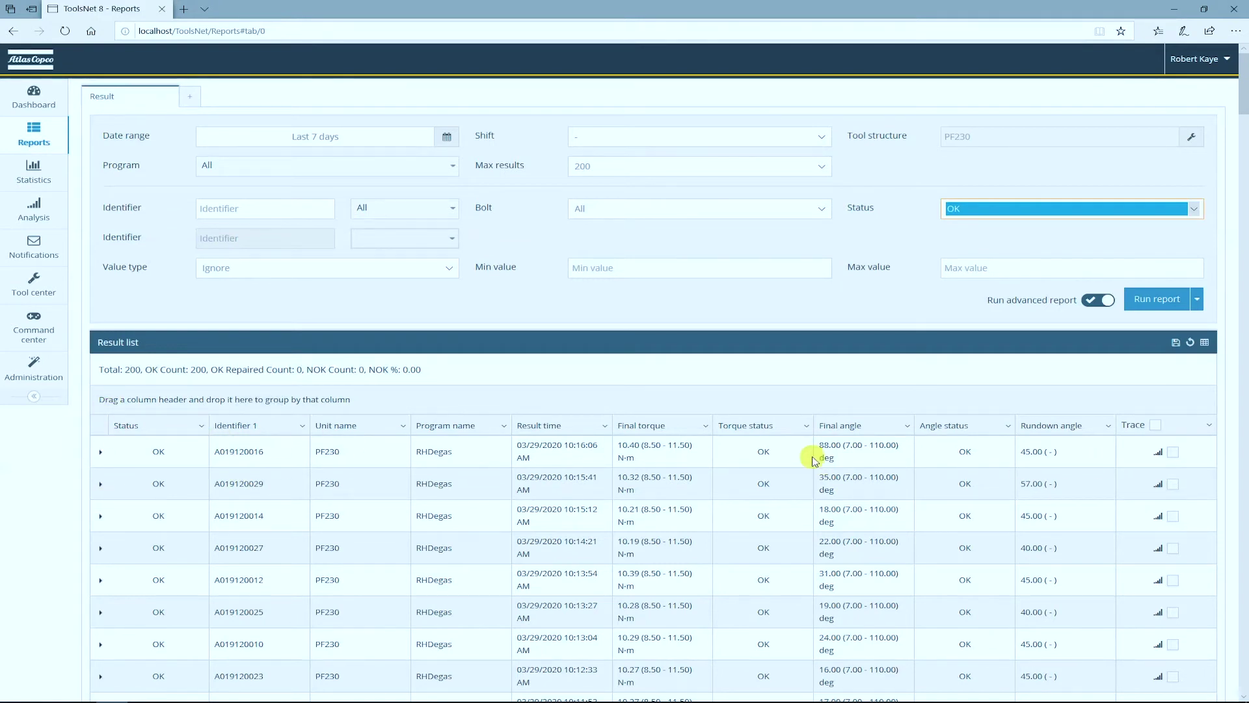
# Step: Expand the first result in the list and view its torque, angle and speed trace graphs
pyautogui.click(99, 454)
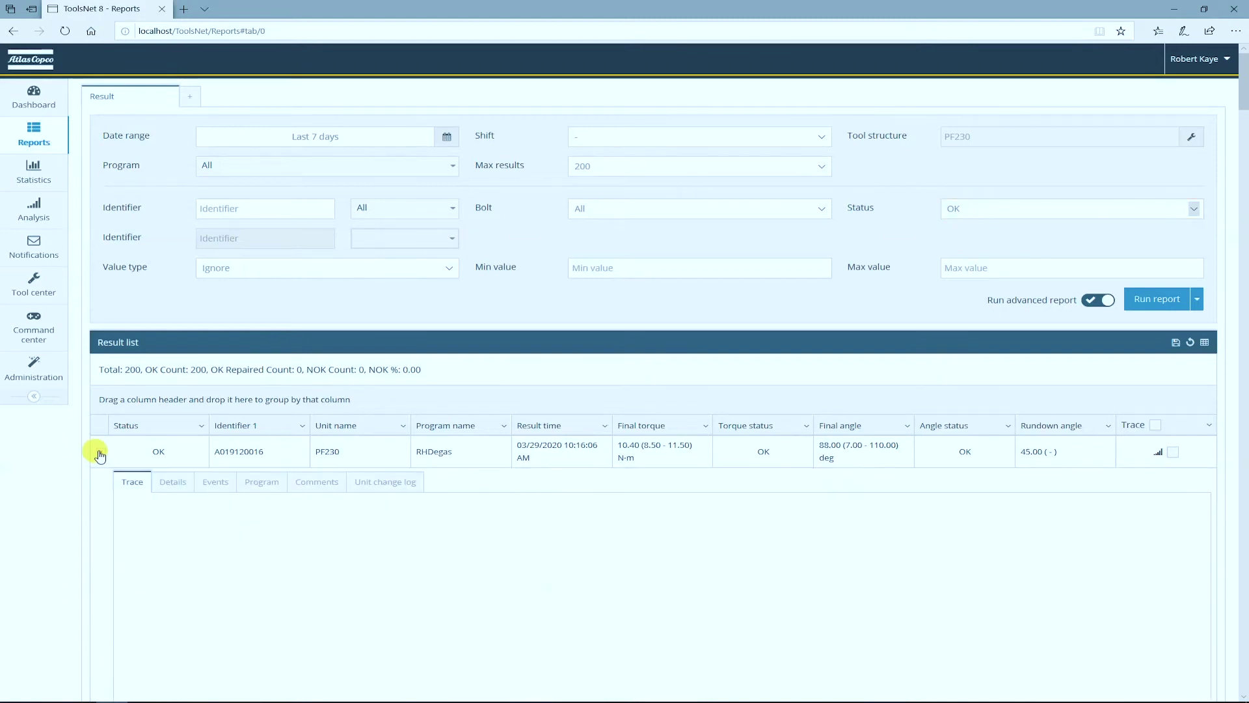
pyautogui.scroll(-2, 166, 469)
pyautogui.scroll(-2, 168, 469)
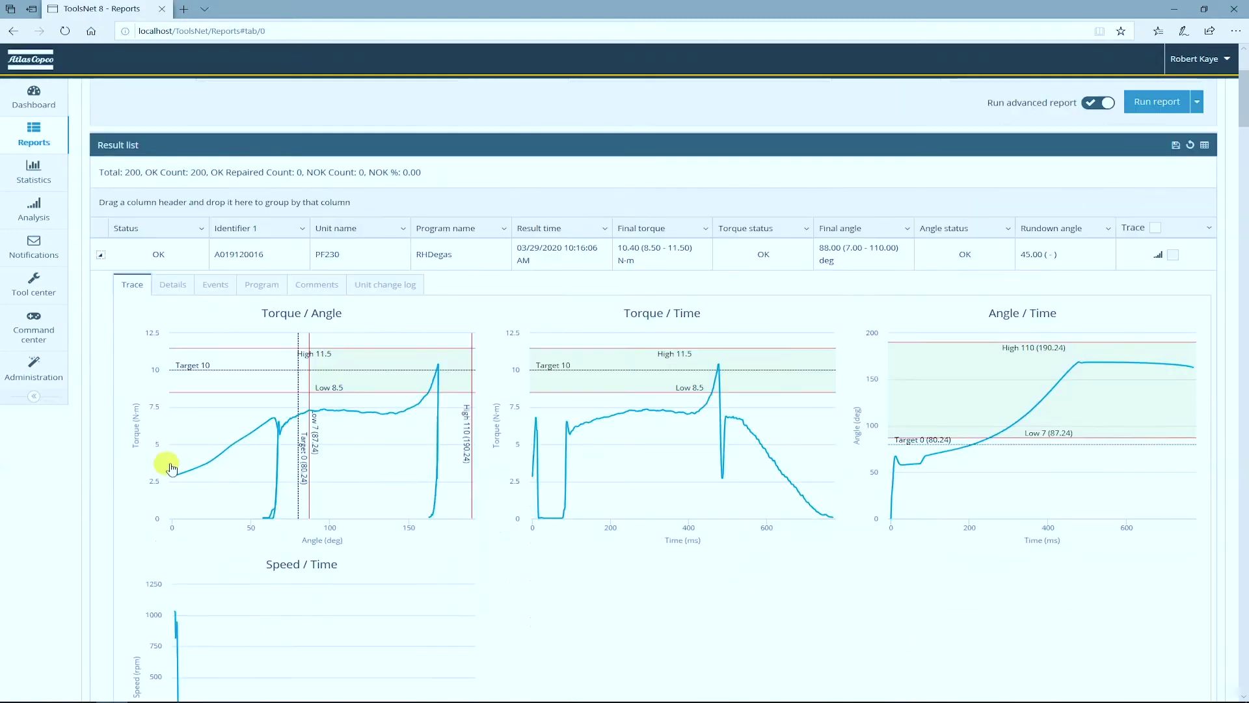
pyautogui.scroll(-2, 208, 404)
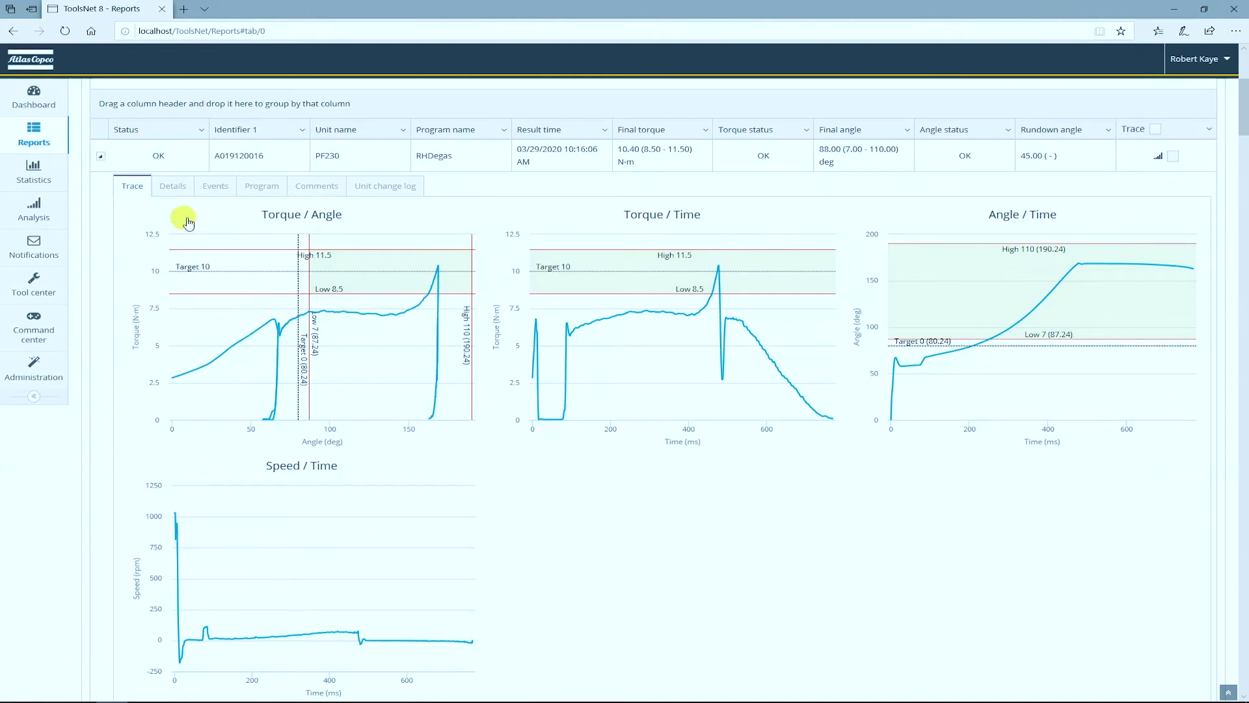
# Step: Show the first result's details and expand them to view the full set of values
pyautogui.click(174, 188)
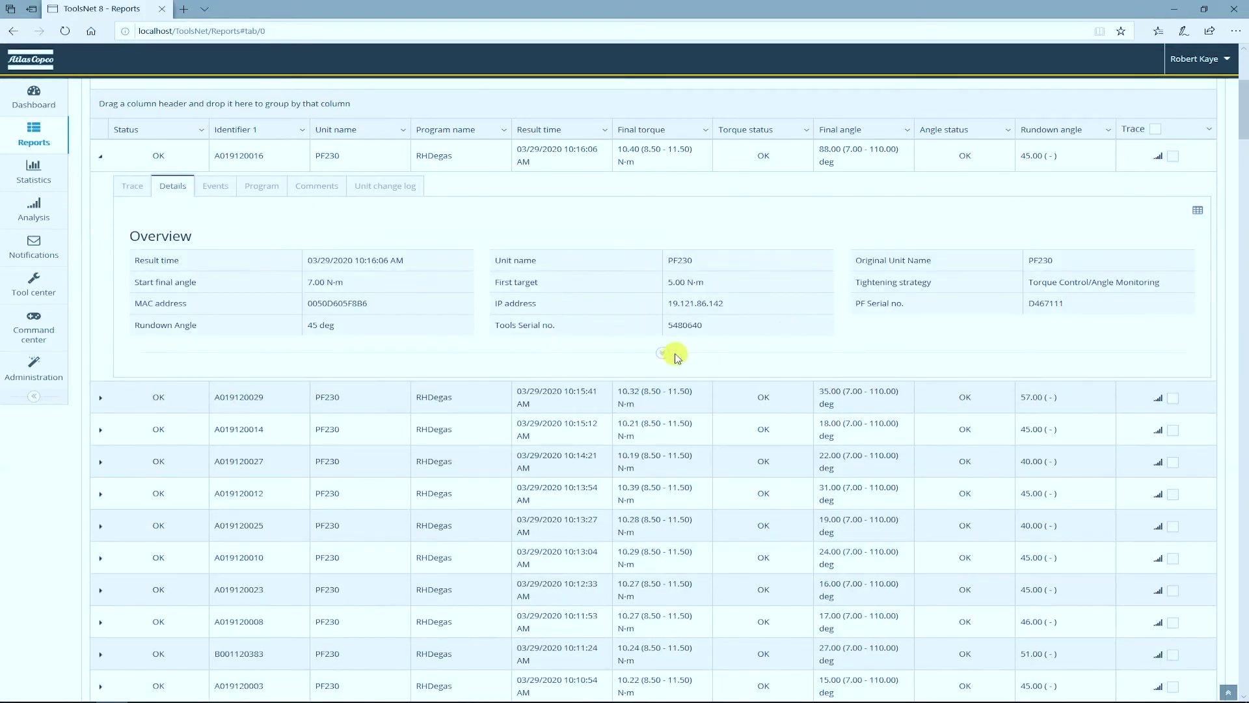
pyautogui.click(663, 354)
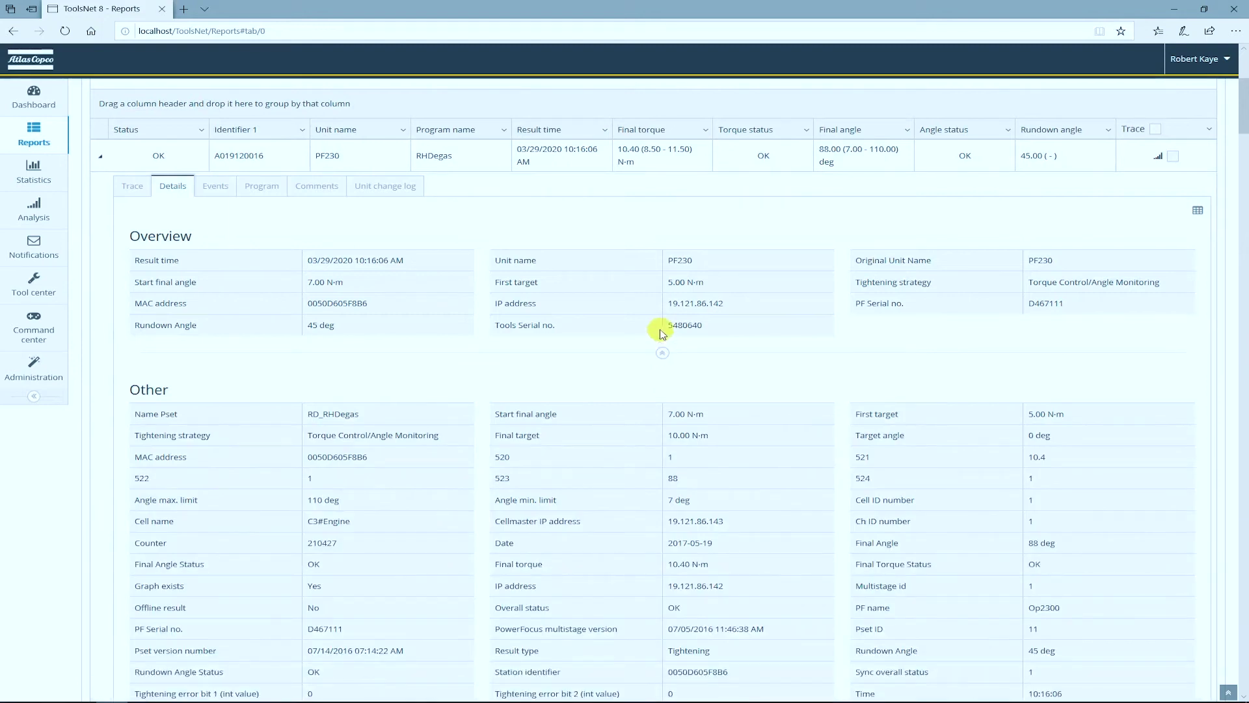
pyautogui.scroll(-2, 414, 477)
pyautogui.scroll(-4, 429, 429)
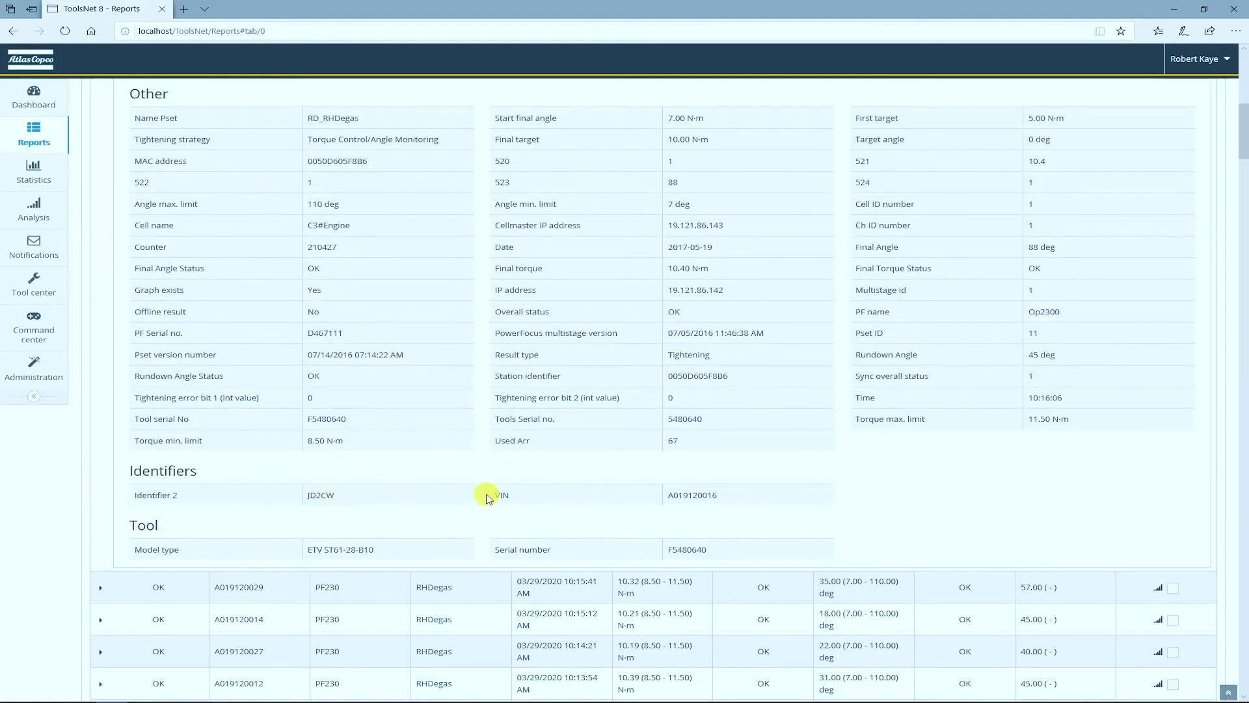
# Step: Highlight the result's VIN, tool serial number and tool model type in turn, return to its traces and collapse the result
pyautogui.moveTo(745, 500); pyautogui.dragTo(652, 504)
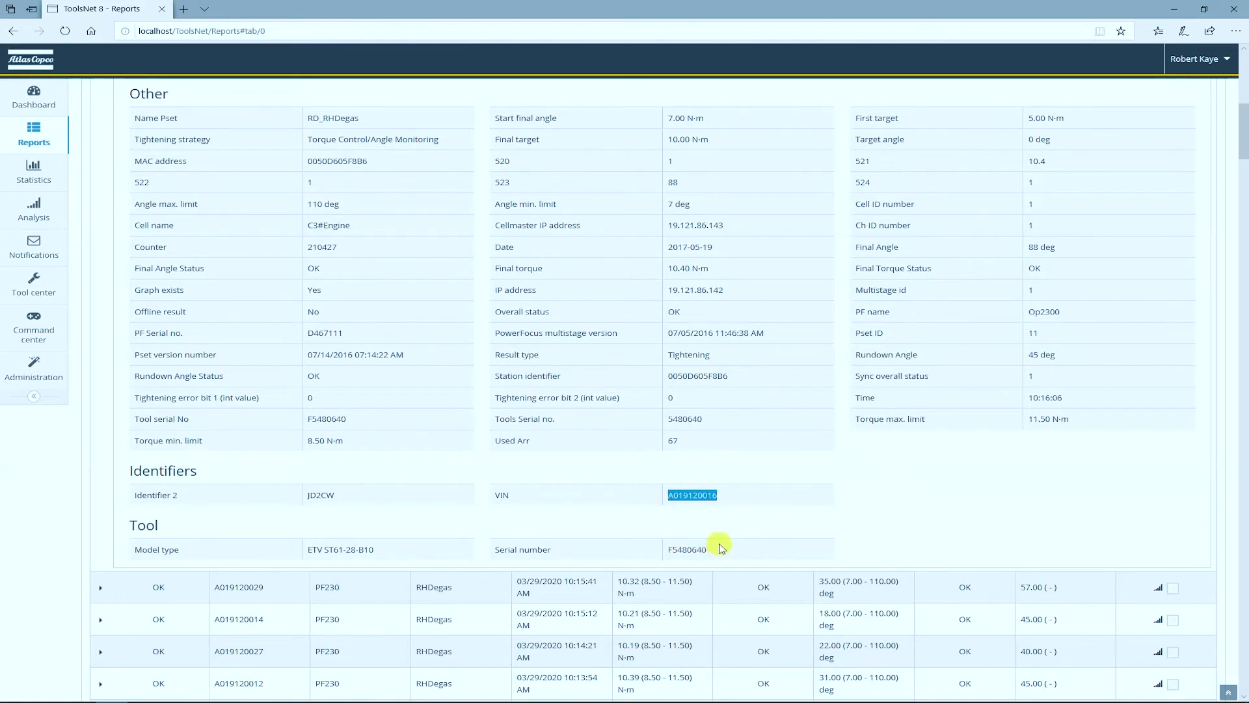
pyautogui.moveTo(717, 547); pyautogui.dragTo(636, 546)
pyautogui.moveTo(391, 550); pyautogui.dragTo(287, 559)
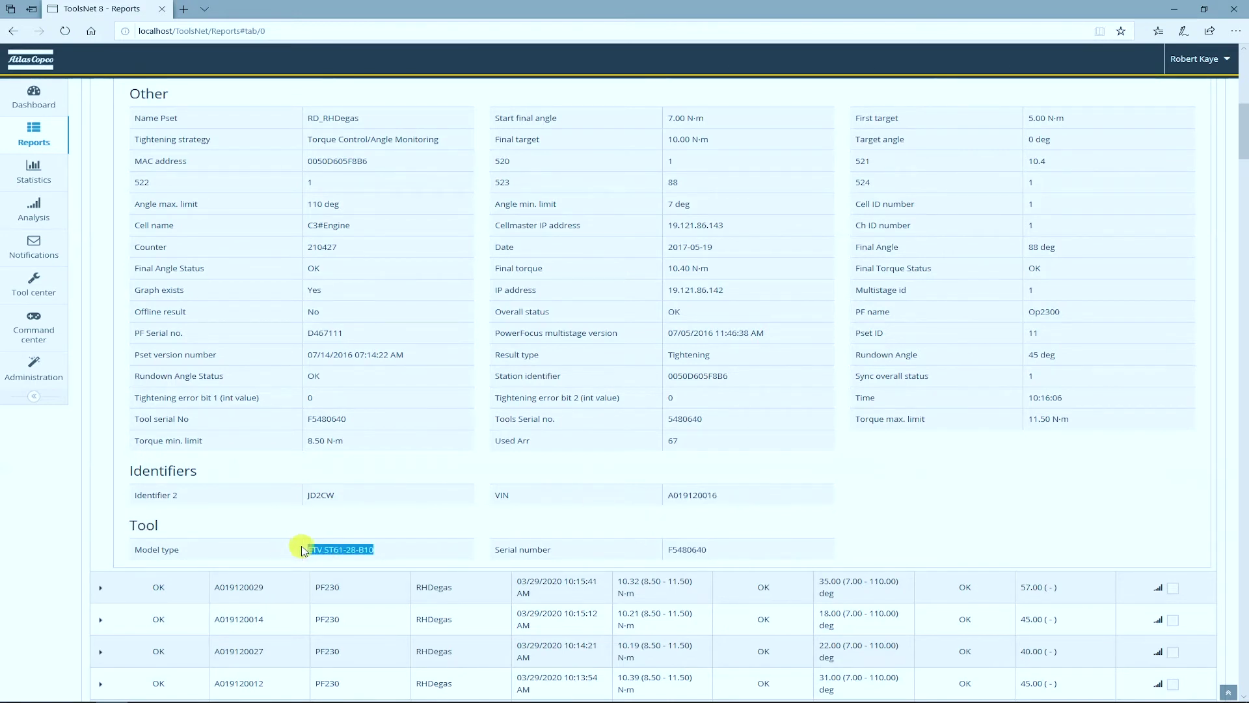
pyautogui.scroll(2, 443, 468)
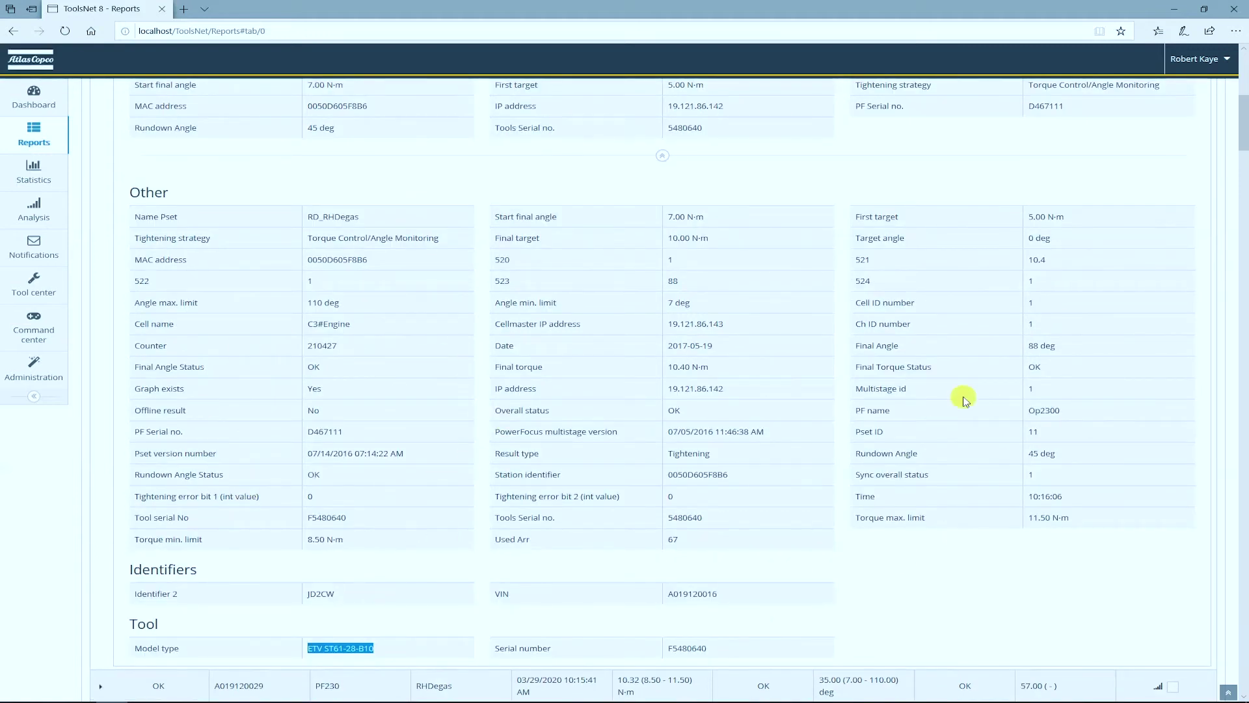
pyautogui.scroll(8, 640, 341)
pyautogui.scroll(2, 629, 351)
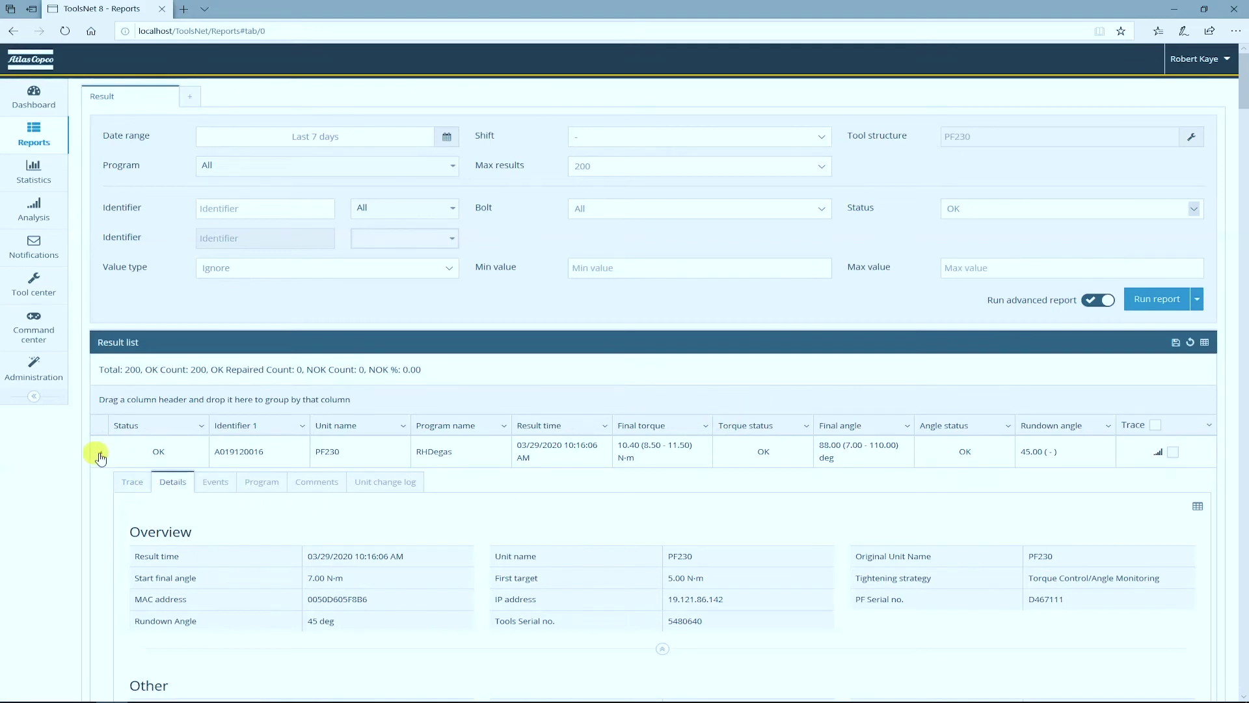
pyautogui.click(132, 482)
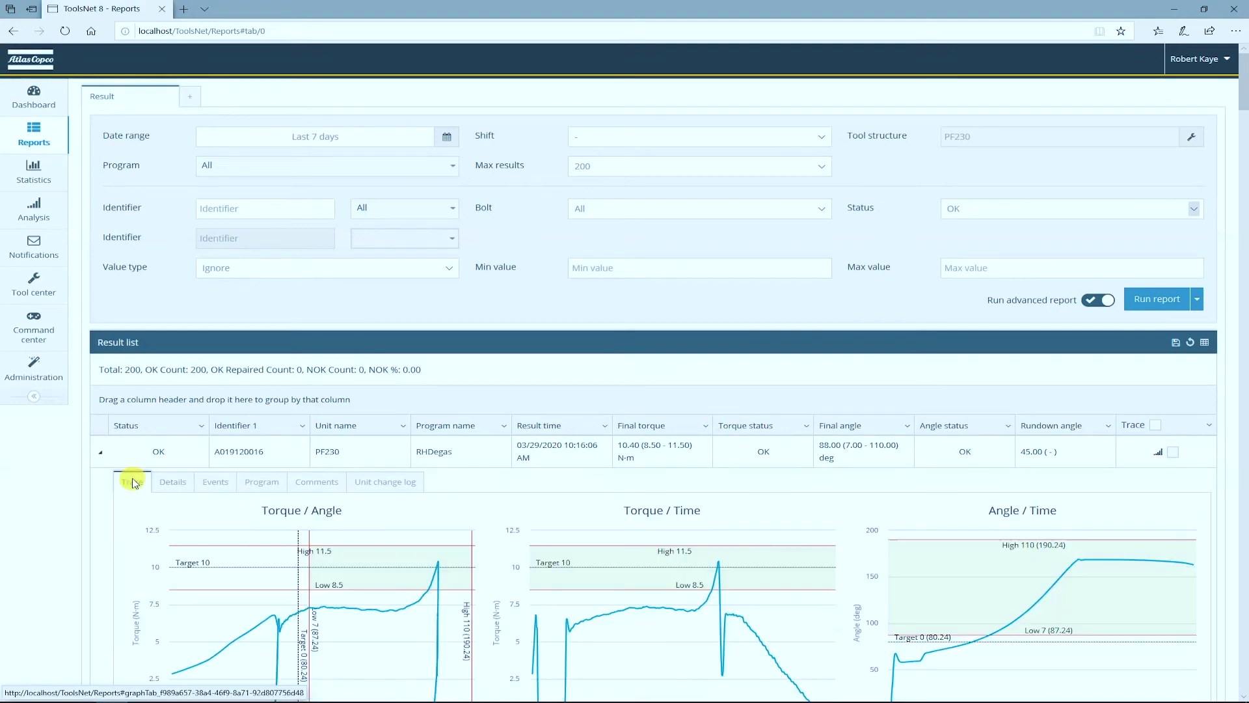
pyautogui.click(100, 451)
# Step: Select the traces of the first four results and open them together in one trace graph
pyautogui.click(1172, 451)
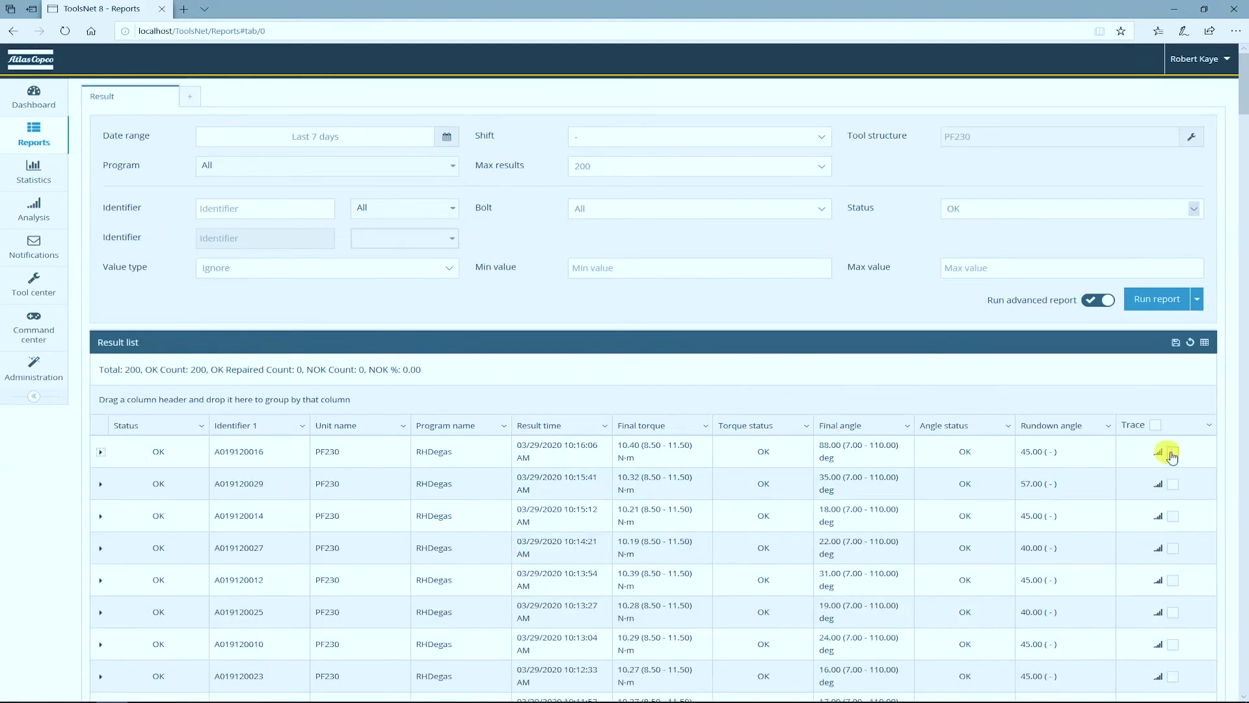
pyautogui.click(1173, 484)
pyautogui.click(1173, 517)
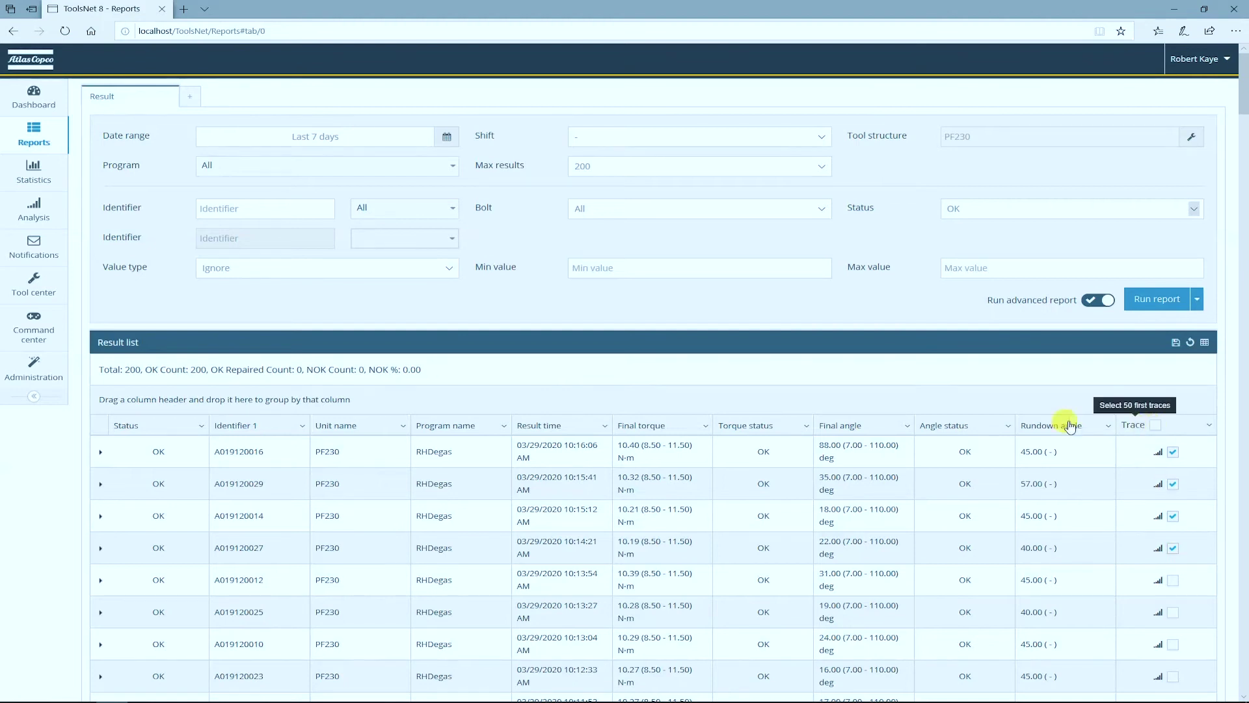
pyautogui.click(1155, 427)
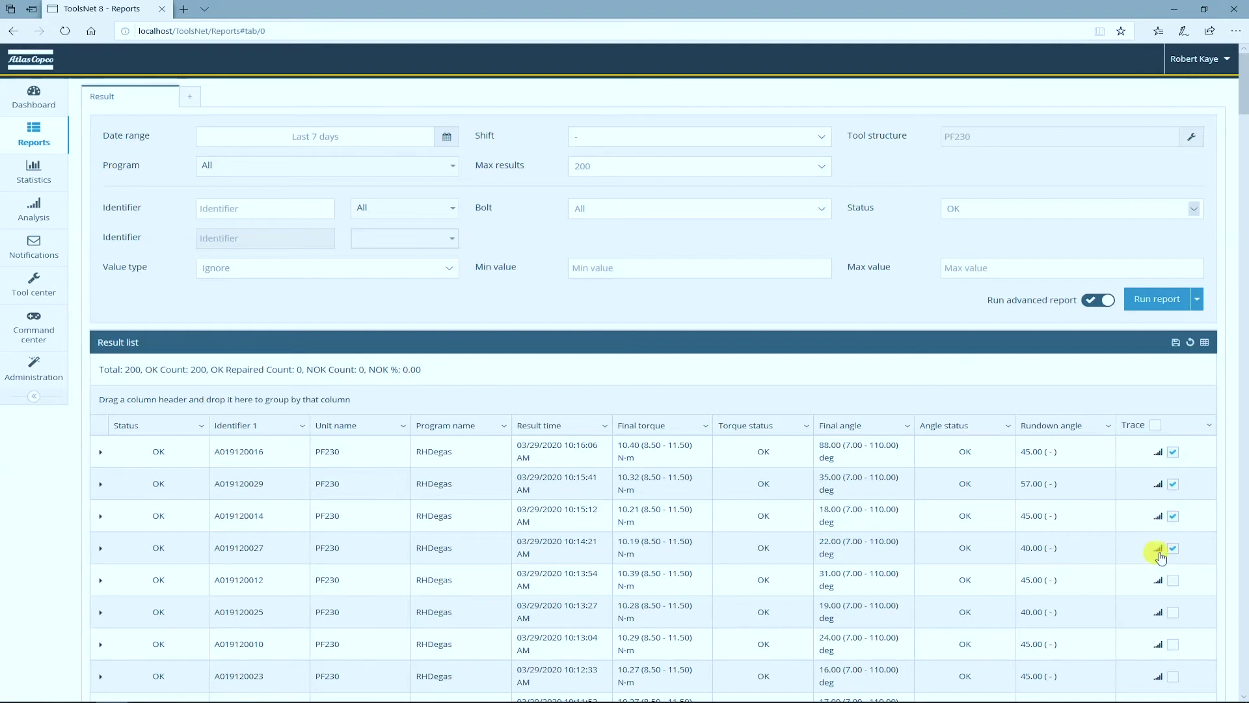
pyautogui.click(1158, 549)
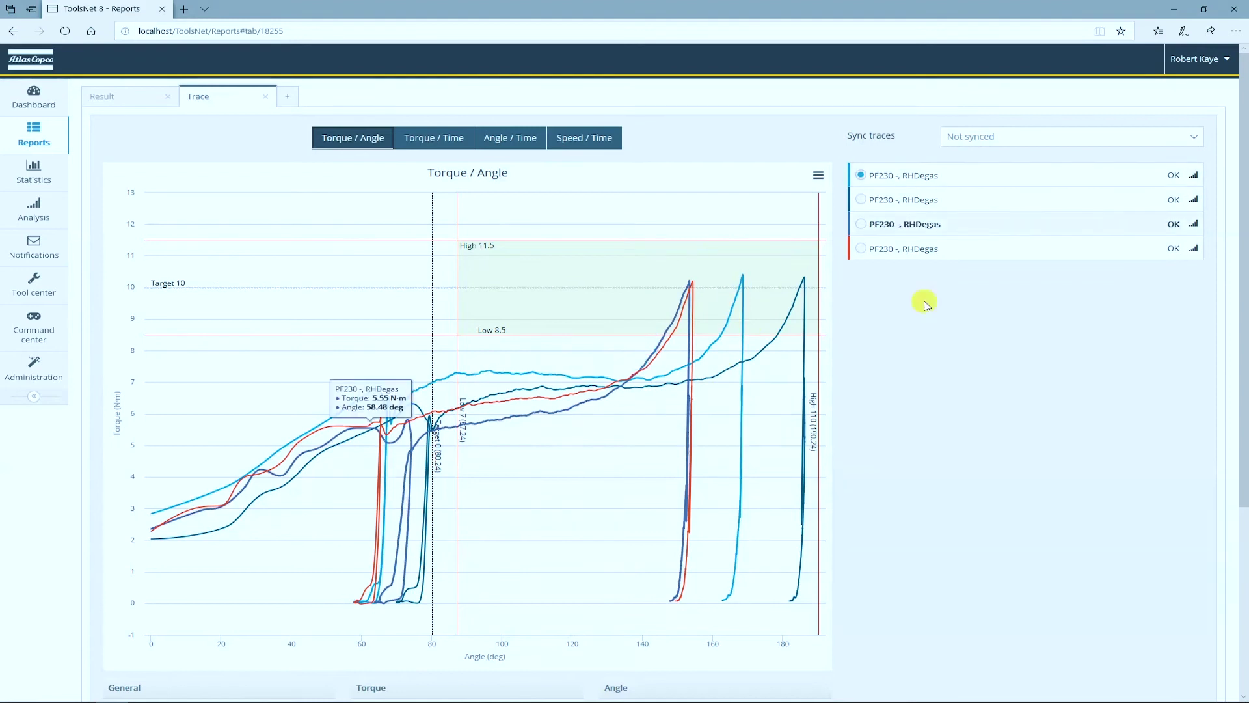
# Step: Hide the first three traces in the Torque / Angle graph one by one and show them again
pyautogui.click(913, 180)
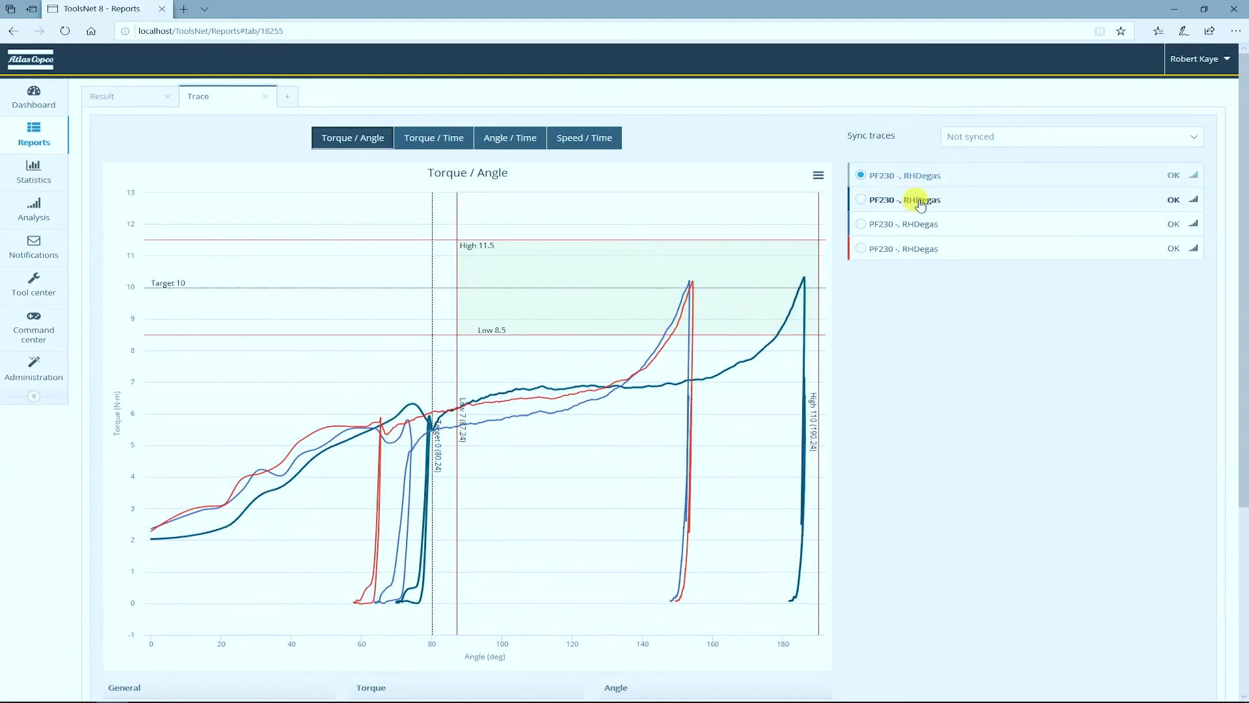
pyautogui.click(917, 207)
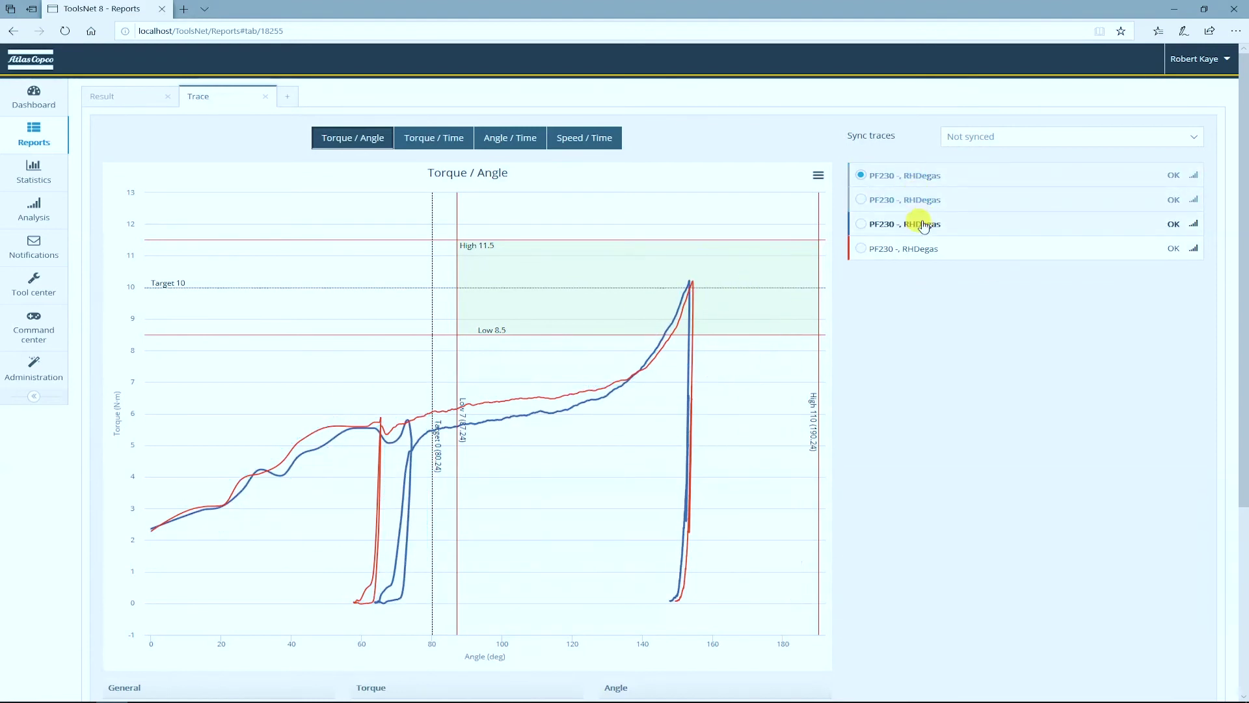
pyautogui.click(926, 229)
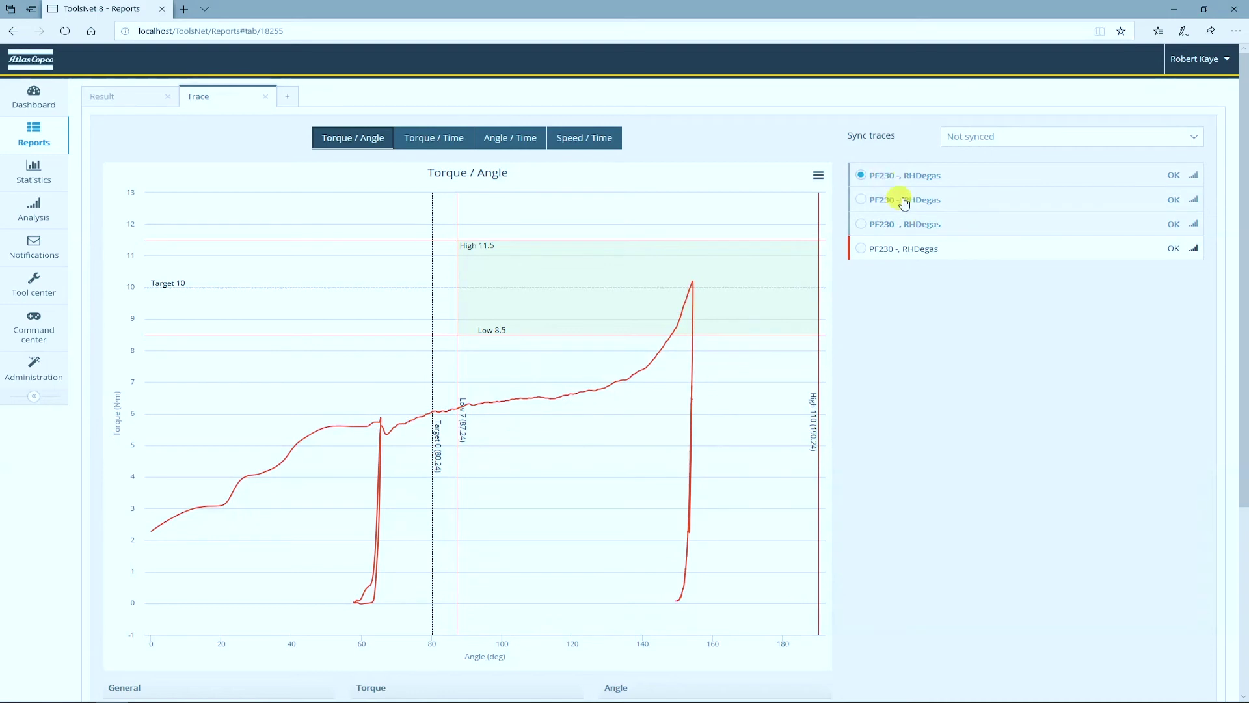
pyautogui.click(918, 181)
pyautogui.click(919, 201)
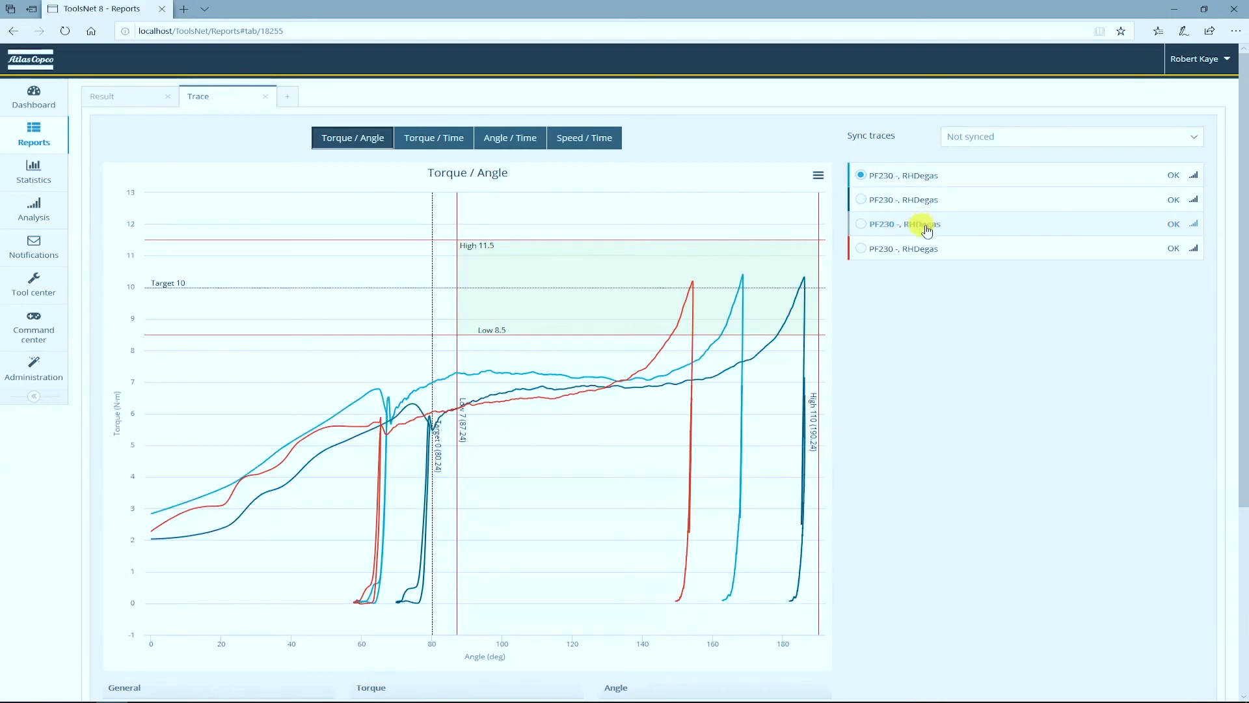
pyautogui.click(925, 229)
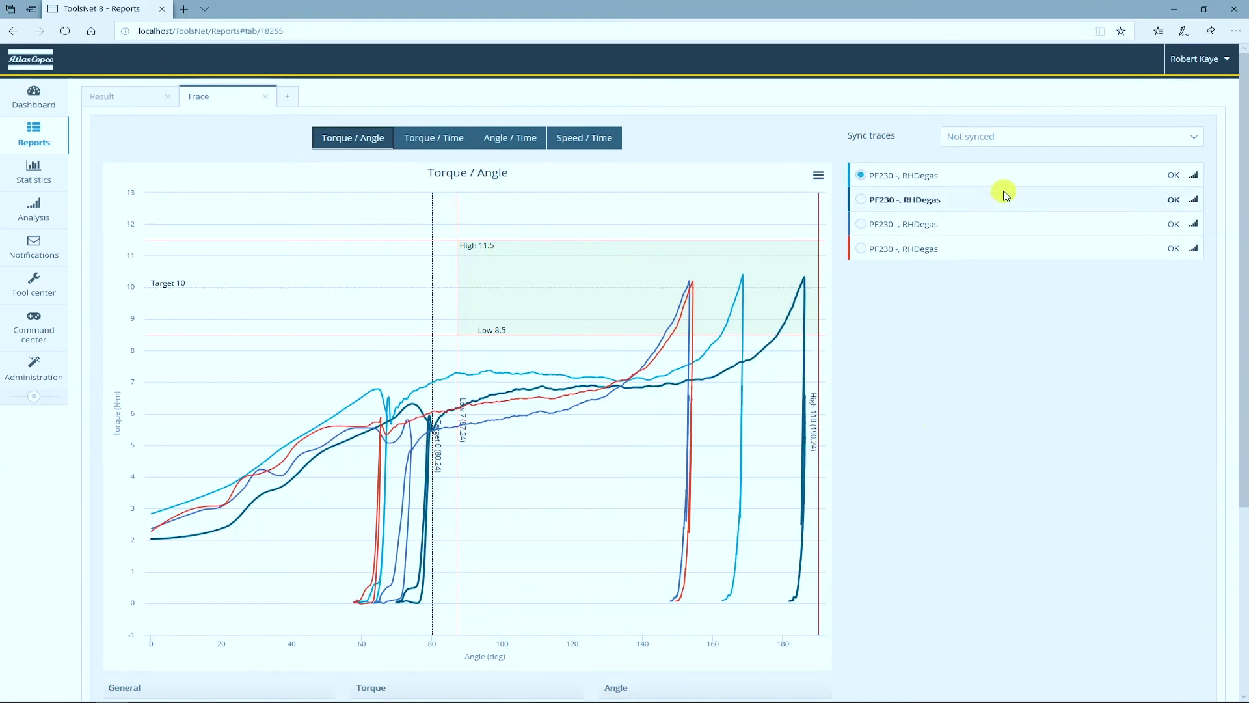
# Step: Sync the displayed traces by Peak
pyautogui.click(997, 139)
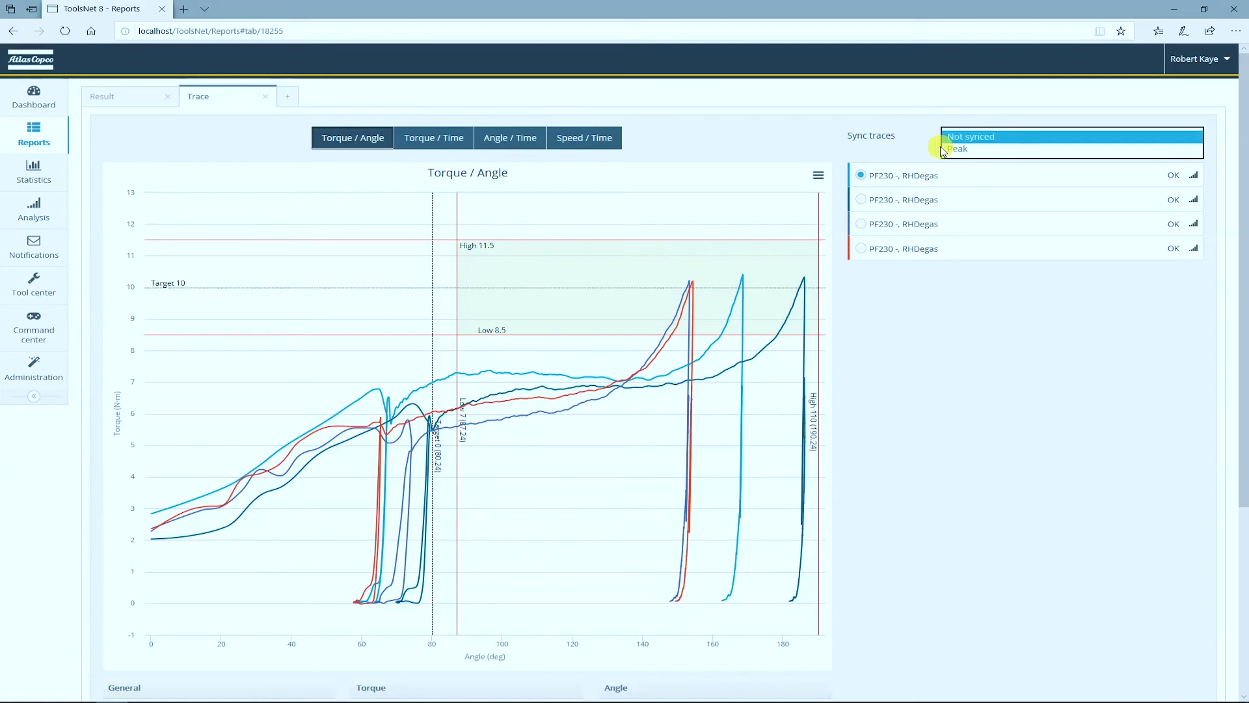
pyautogui.click(971, 151)
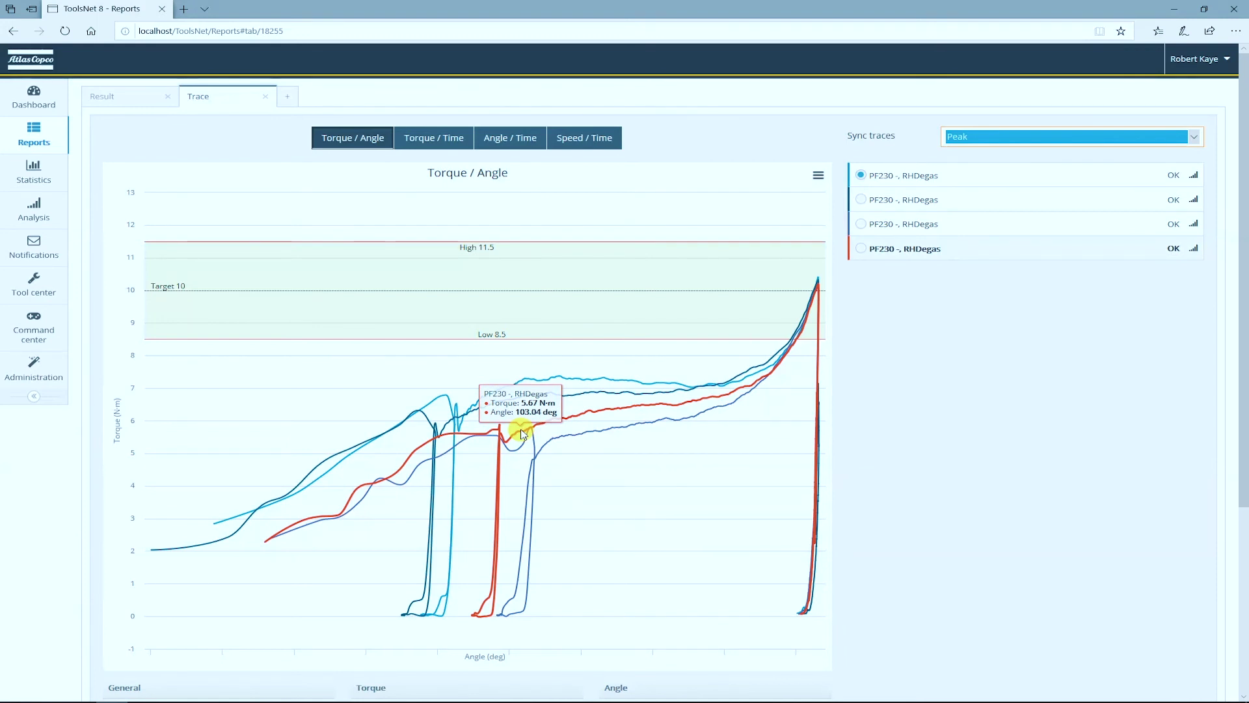
# Step: Open the program management page, agreeing to leave the report page
pyautogui.click(34, 366)
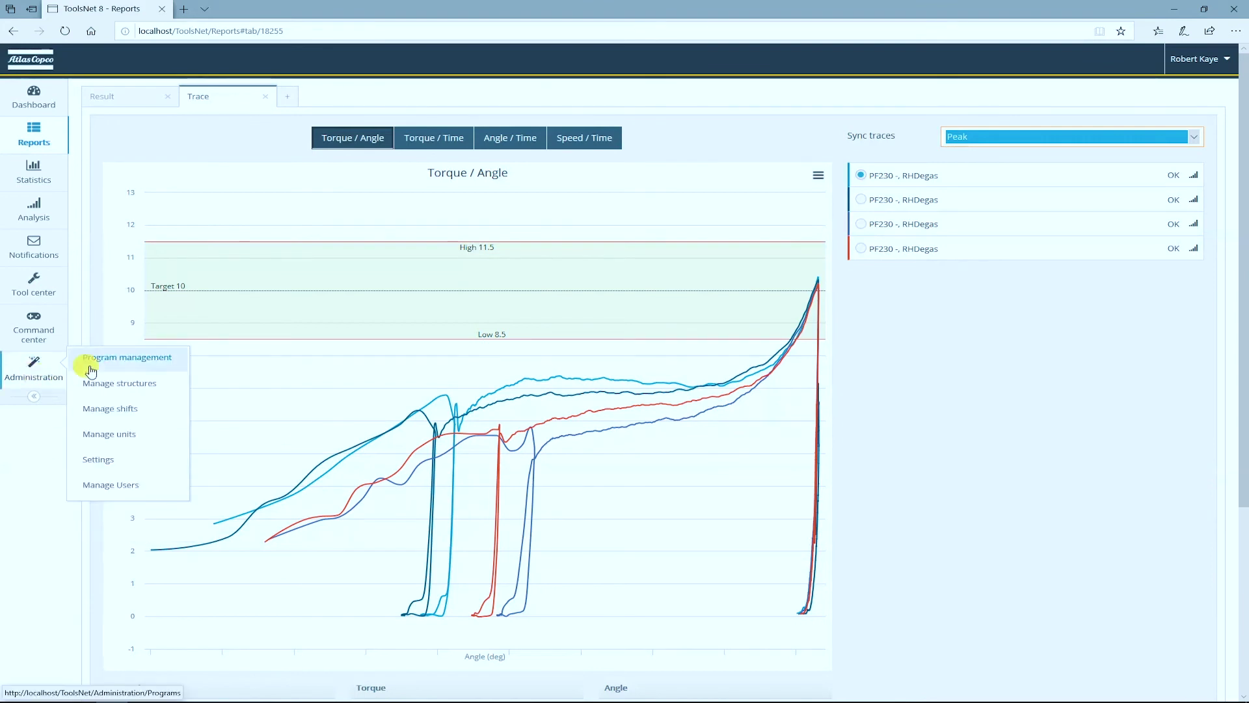
pyautogui.click(127, 360)
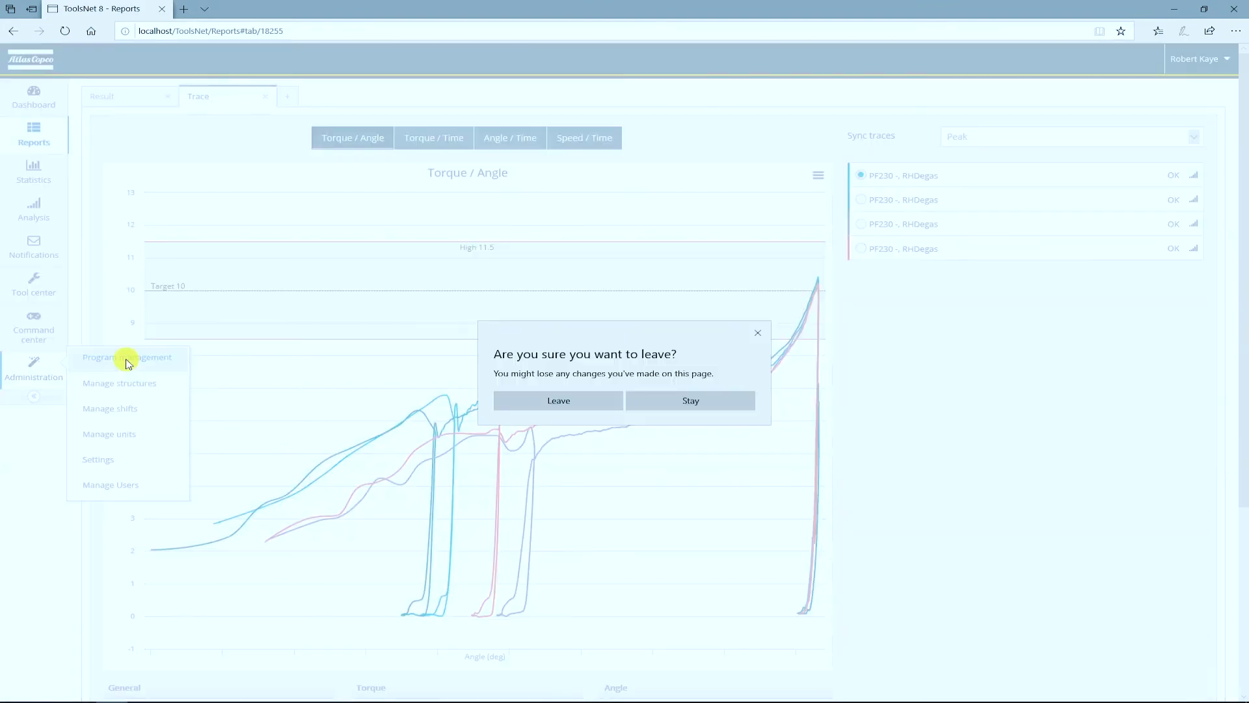
pyautogui.click(585, 402)
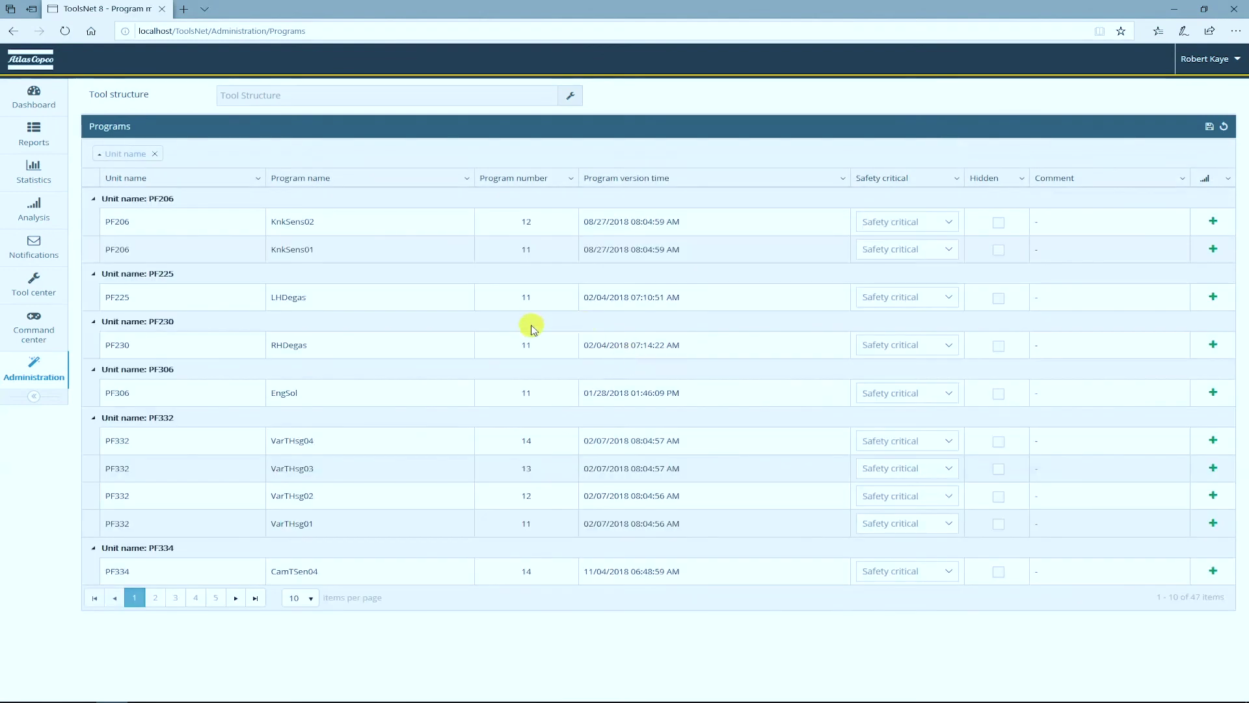
# Step: Filter the programs to unit PF230 from Line 1 of Auburn Hills and highlight its program name and program number
pyautogui.click(569, 96)
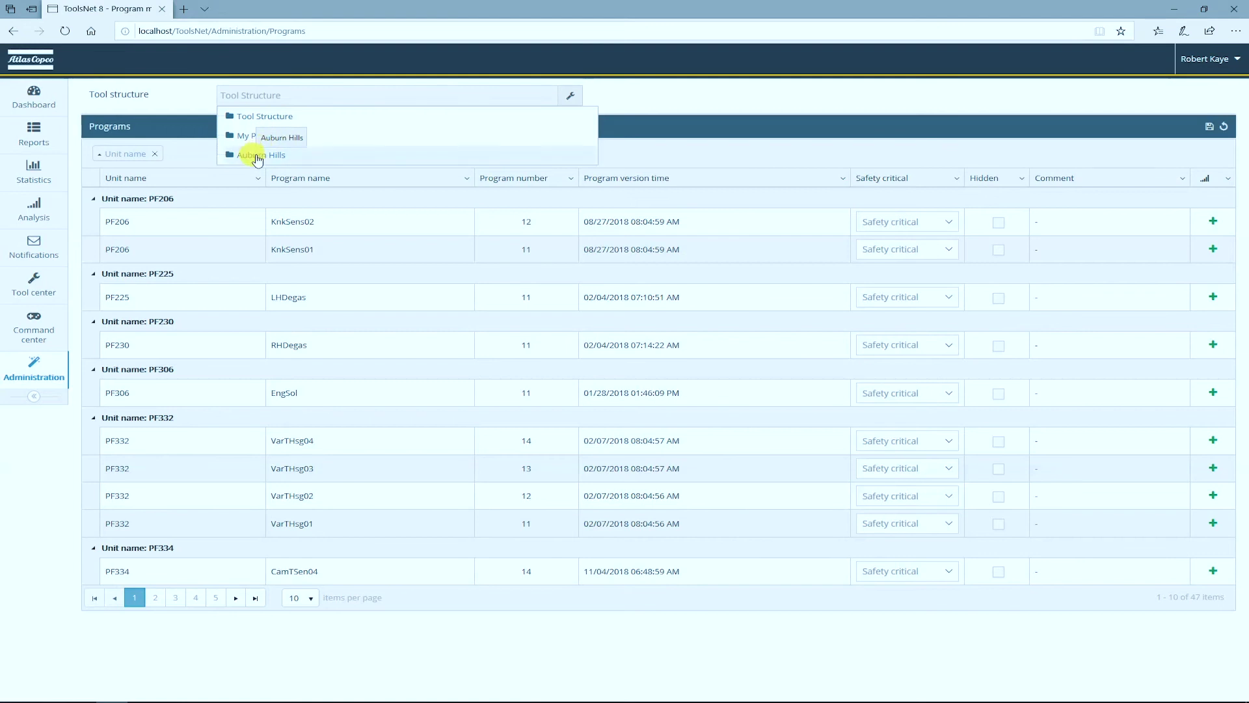
pyautogui.click(255, 155)
pyautogui.click(268, 173)
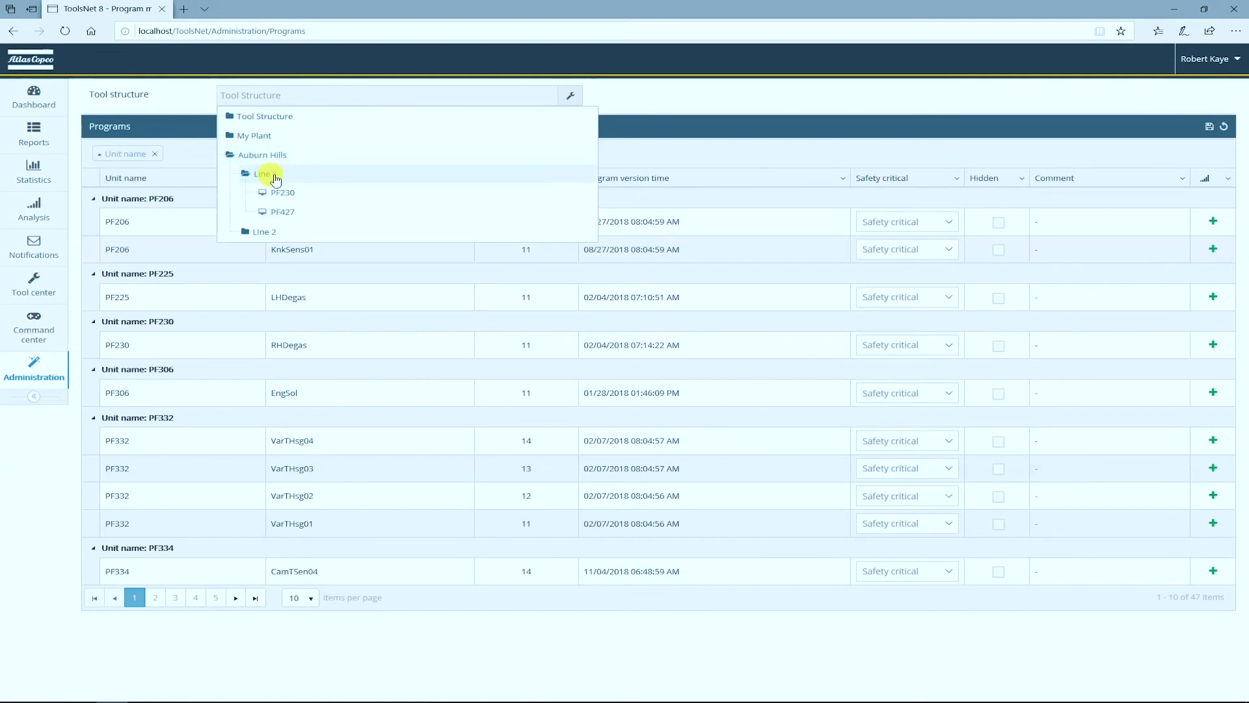
pyautogui.click(306, 194)
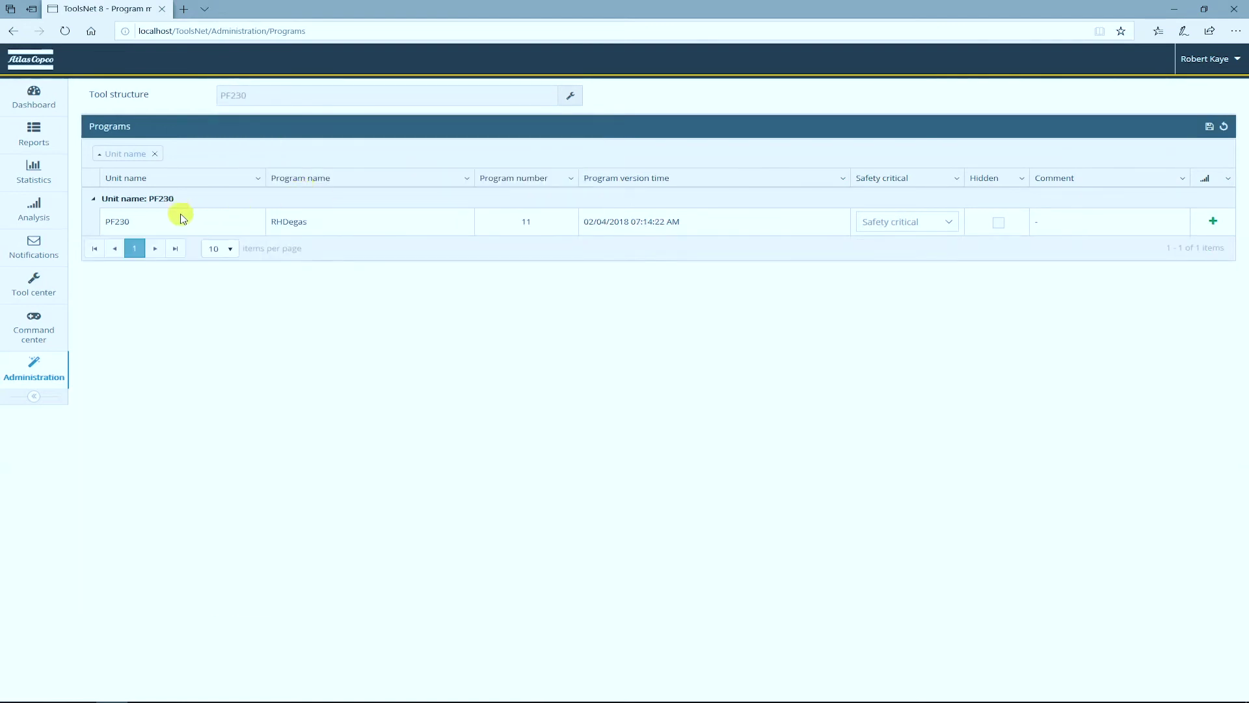
pyautogui.click(267, 229)
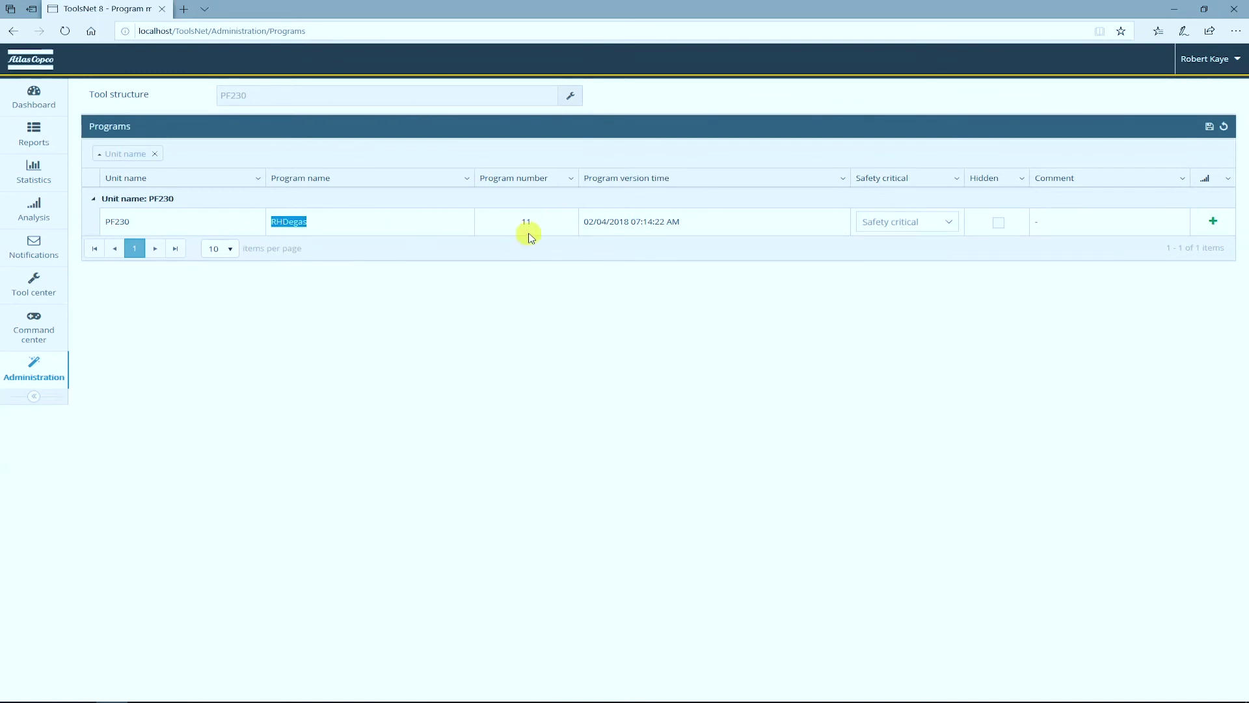
pyautogui.click(521, 229)
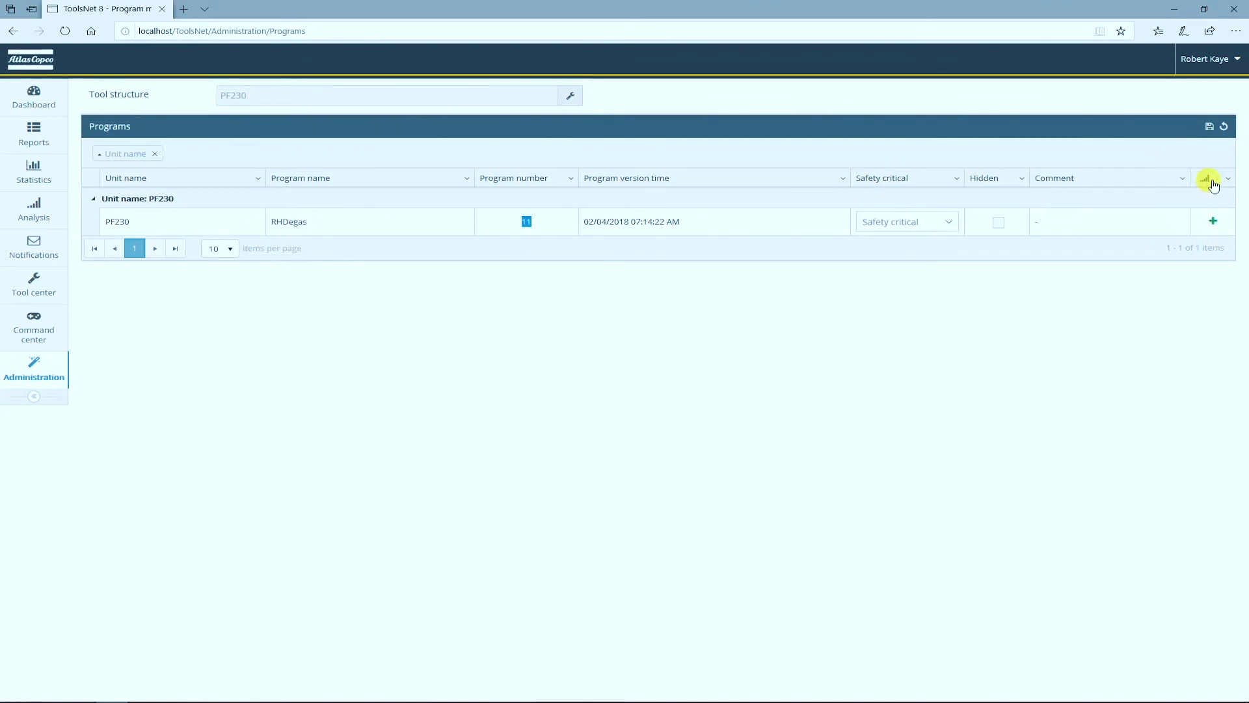
# Step: Start a new reference trace for the RHDegas program of PF230, using results from the last 7 days
pyautogui.click(1214, 222)
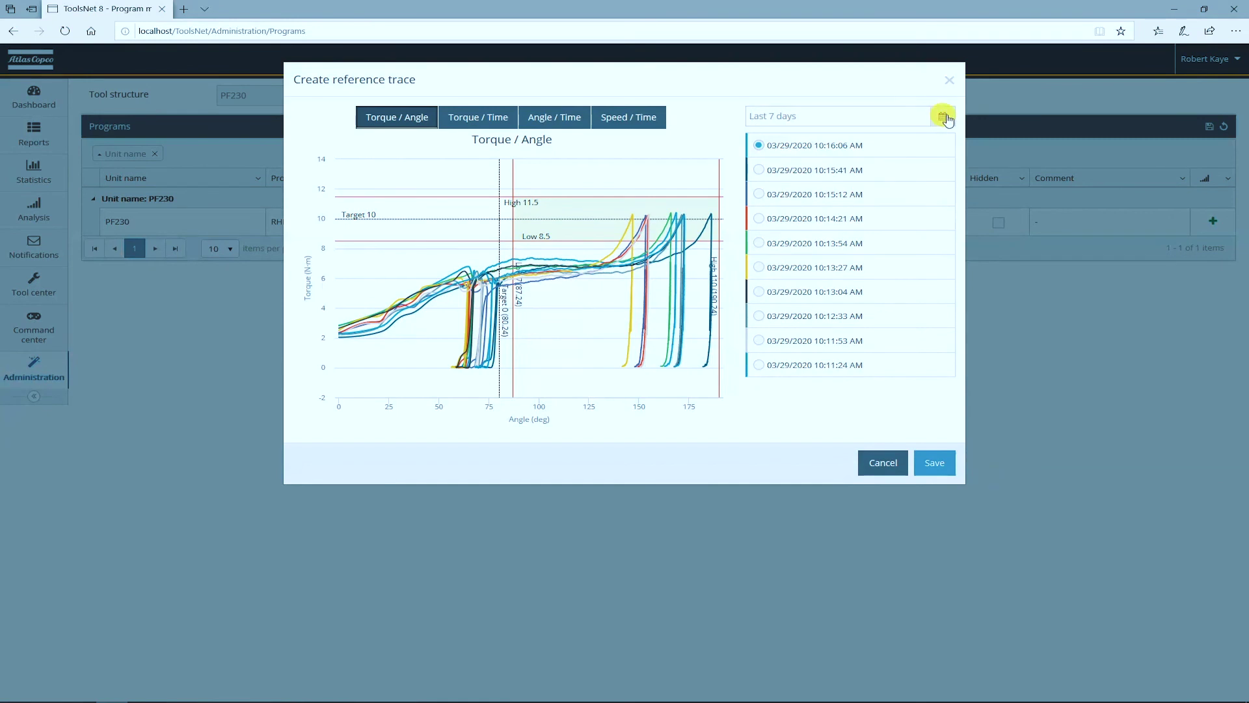
pyautogui.click(891, 122)
pyautogui.click(807, 116)
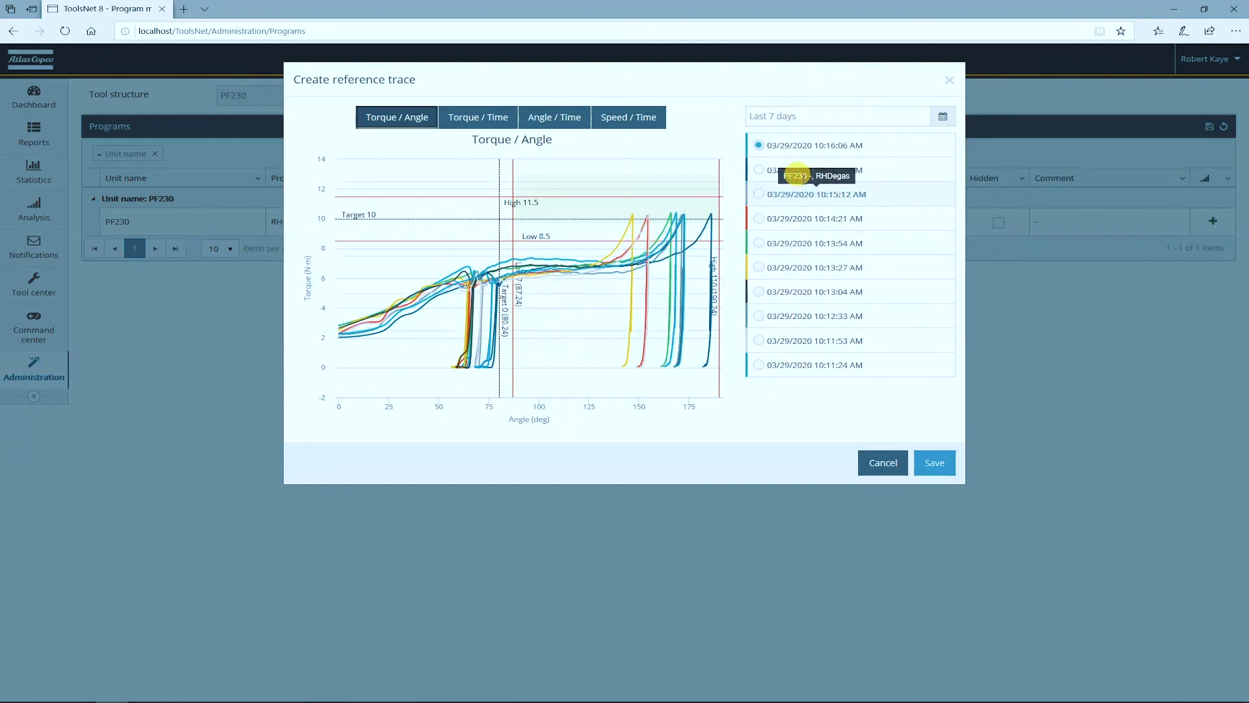
# Step: Hide the seven newest candidate traces, 10:16:06 AM through 10:13:04 AM, from the Torque / Angle graph
pyautogui.click(804, 169)
pyautogui.click(809, 149)
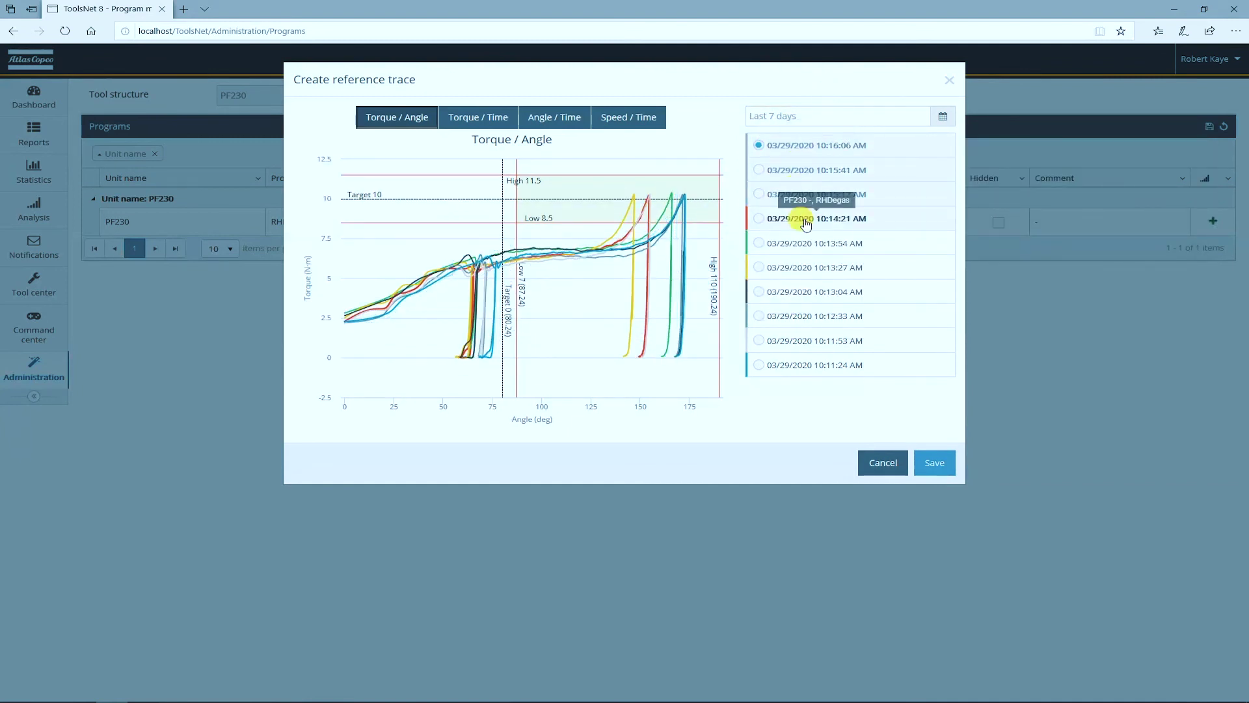
pyautogui.click(814, 262)
pyautogui.click(812, 240)
pyautogui.click(813, 213)
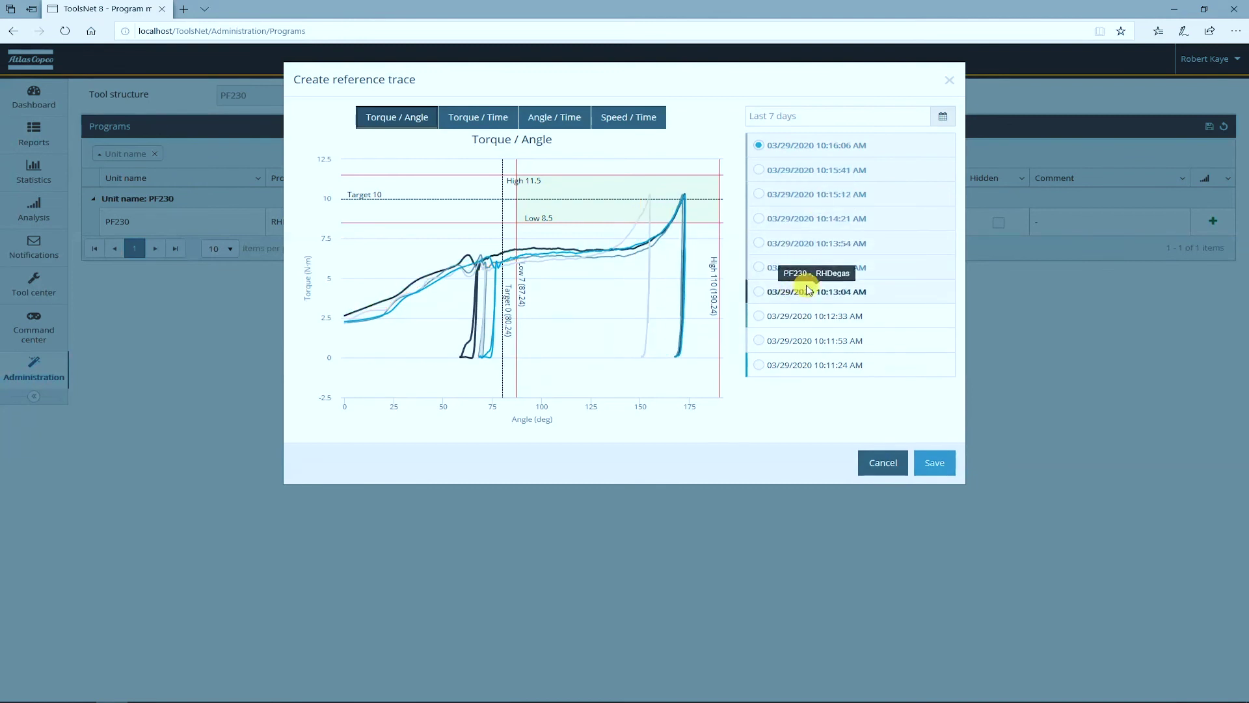
pyautogui.click(808, 291)
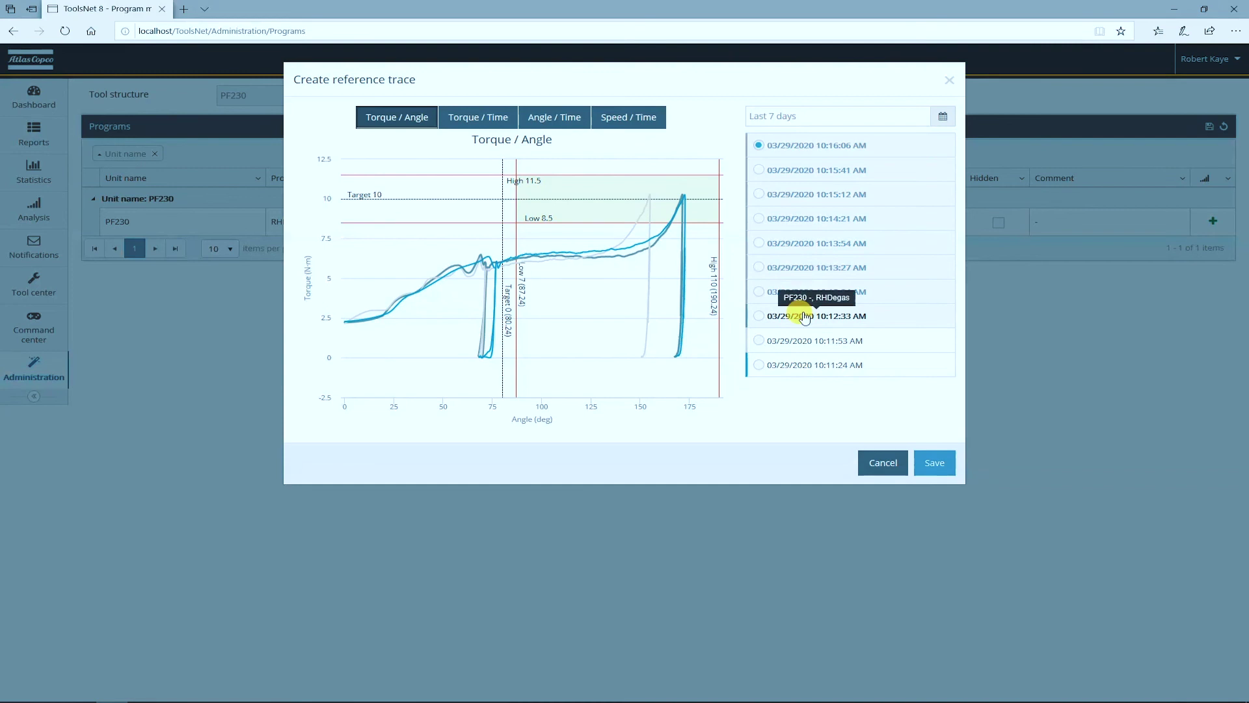
# Step: Choose the 03/29/2020 10:11:24 AM trace as the program's reference trace and save it
pyautogui.click(759, 367)
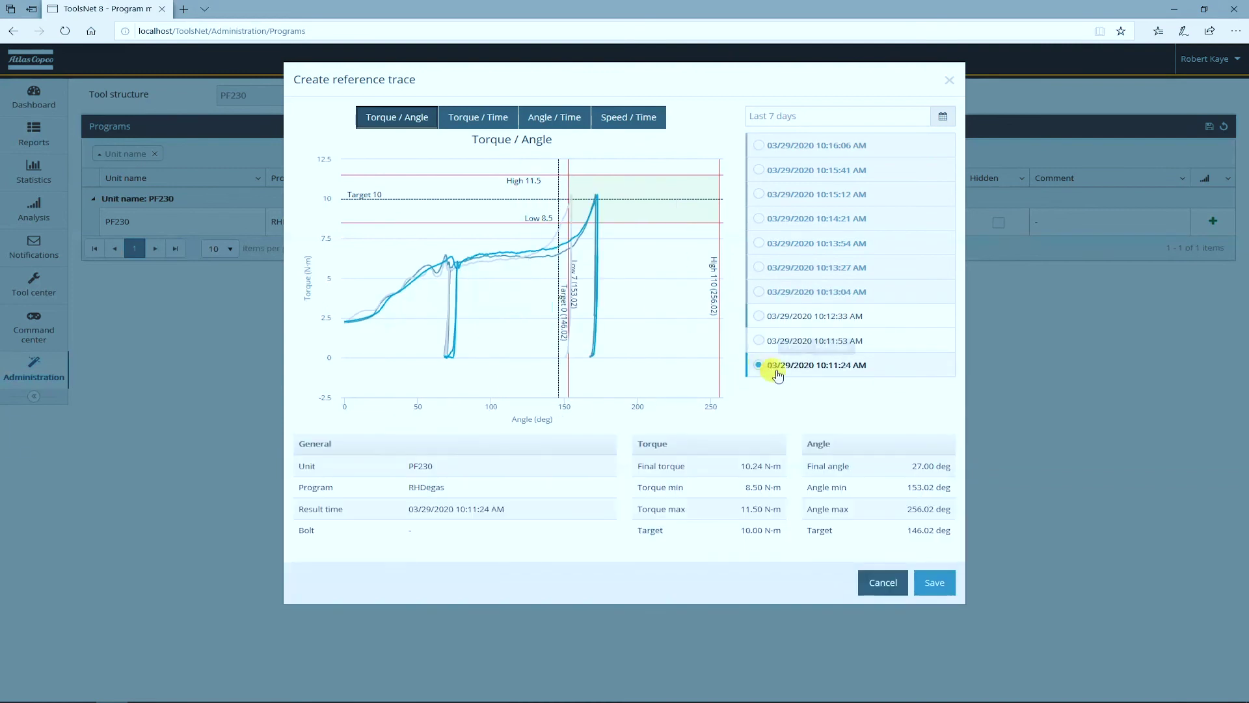
pyautogui.click(934, 583)
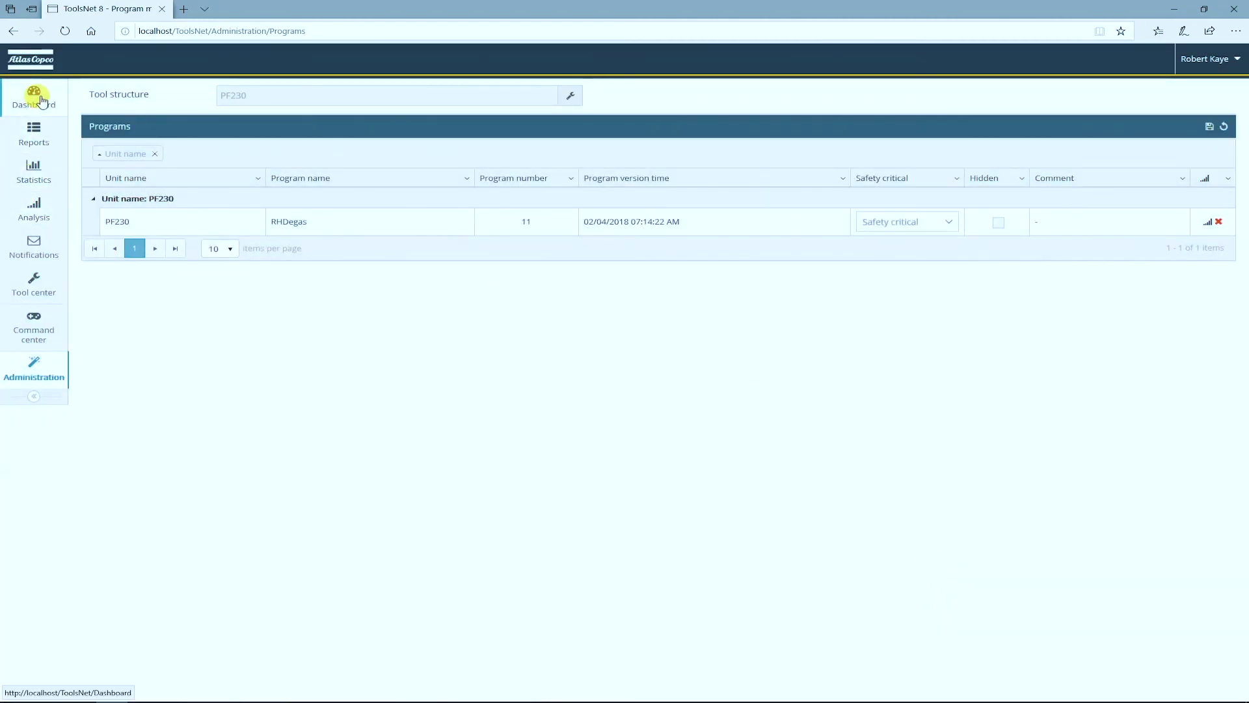
# Step: Open a Result report and set its date range to Last 7 days
pyautogui.click(33, 133)
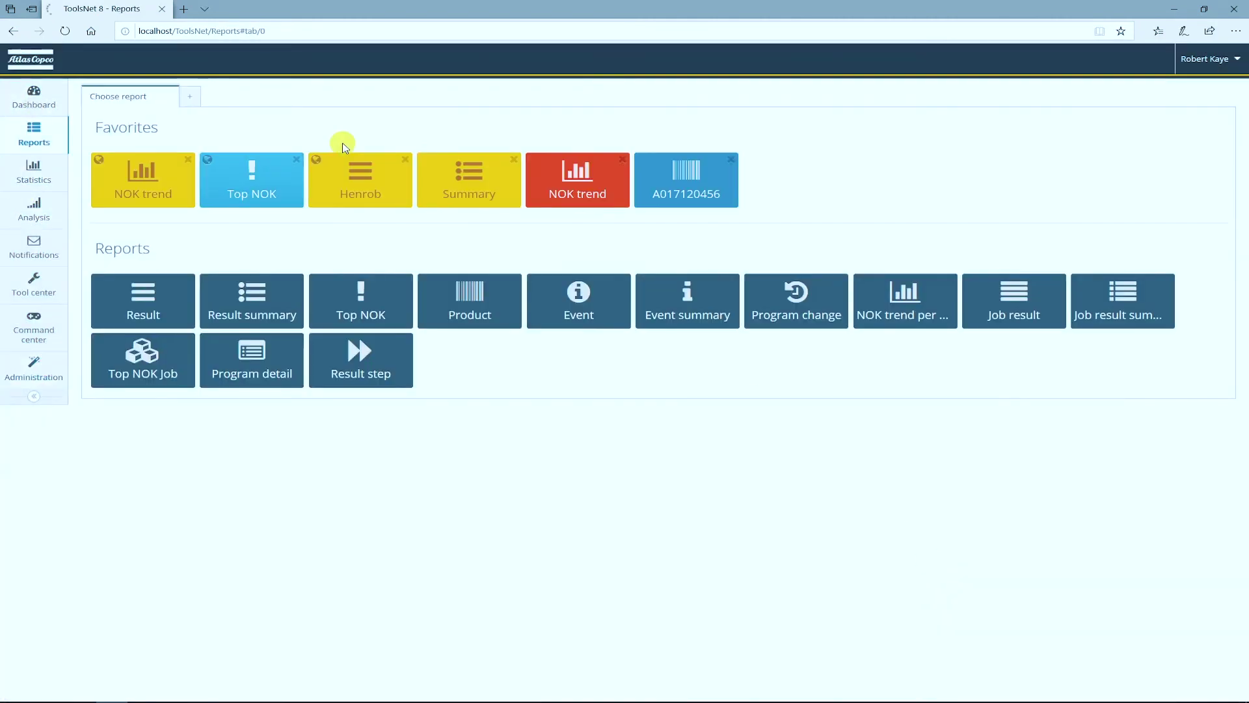
pyautogui.click(166, 305)
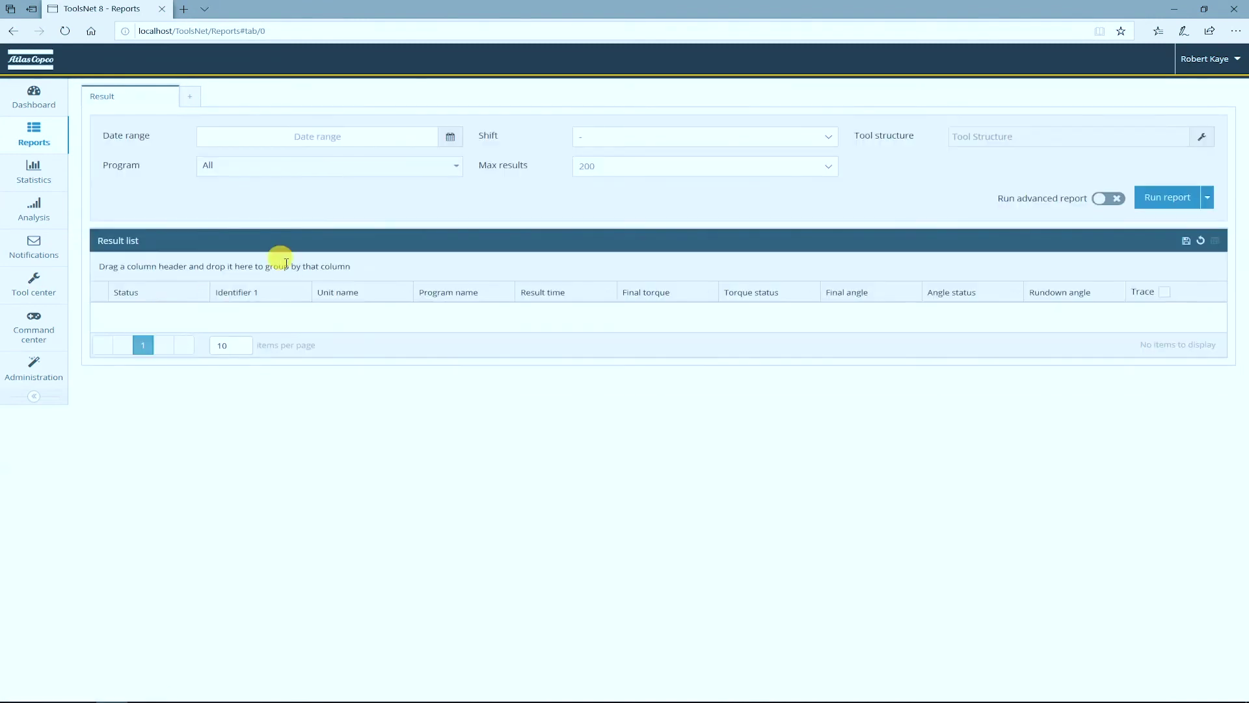
pyautogui.click(408, 150)
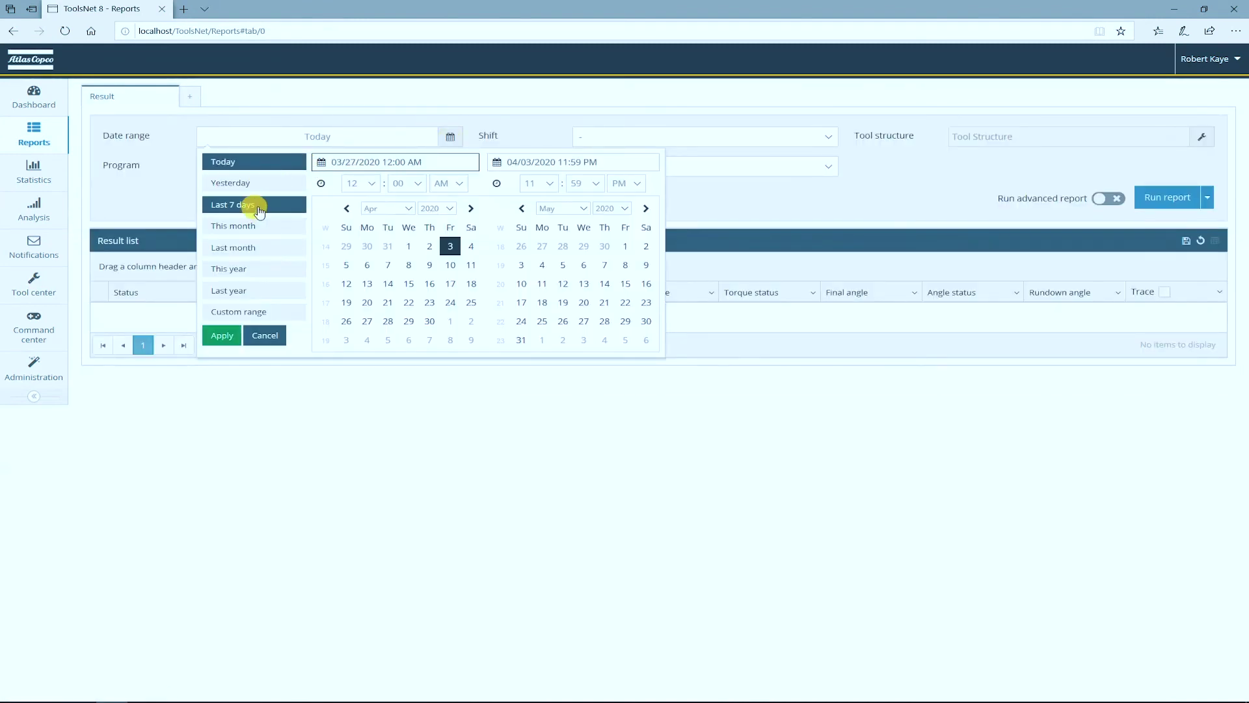
pyautogui.click(251, 203)
# Step: Set the report's tool structure to unit PF230 under Auburn Hills and run the report
pyautogui.click(1090, 147)
pyautogui.click(1031, 158)
pyautogui.click(1028, 176)
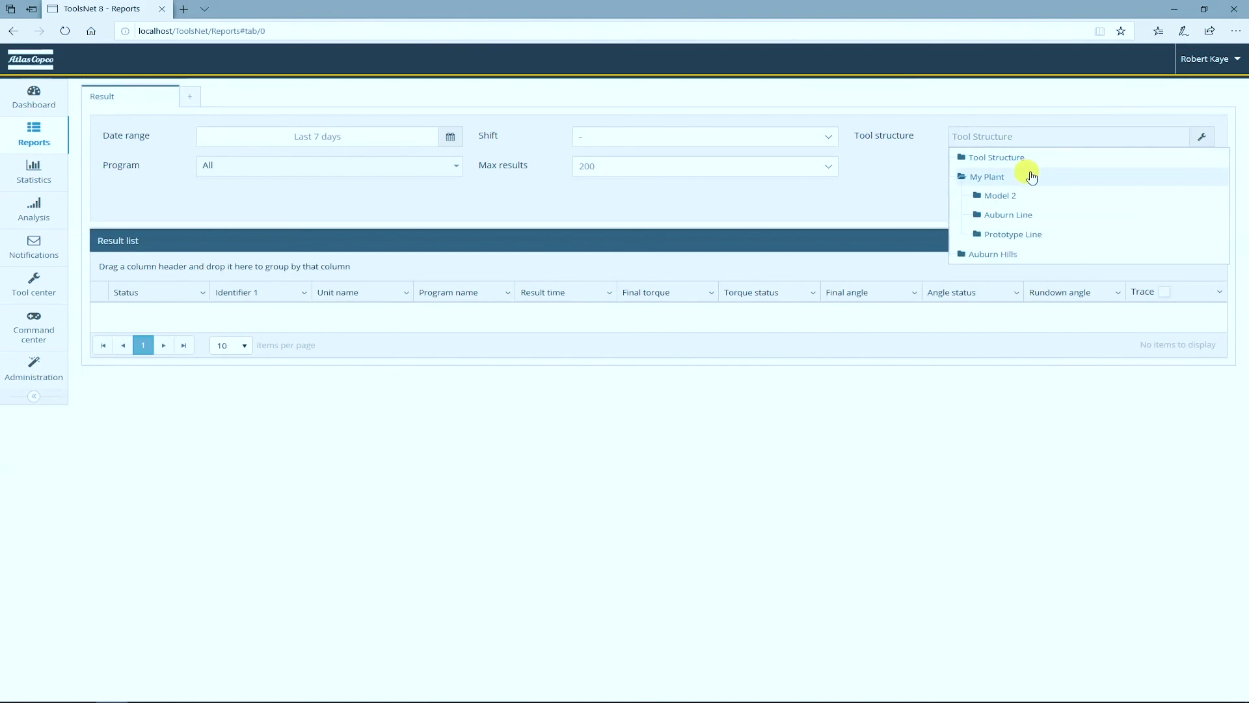
pyautogui.click(1038, 234)
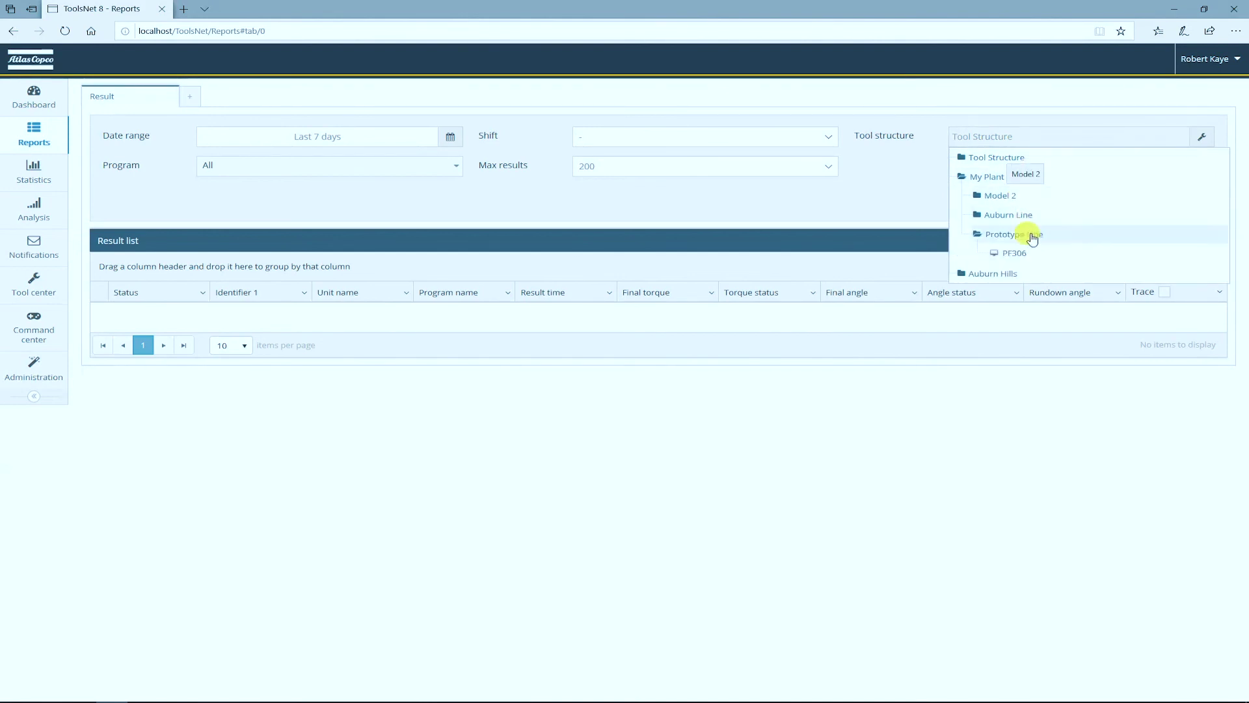
pyautogui.click(1015, 274)
pyautogui.click(1018, 291)
pyautogui.click(1033, 312)
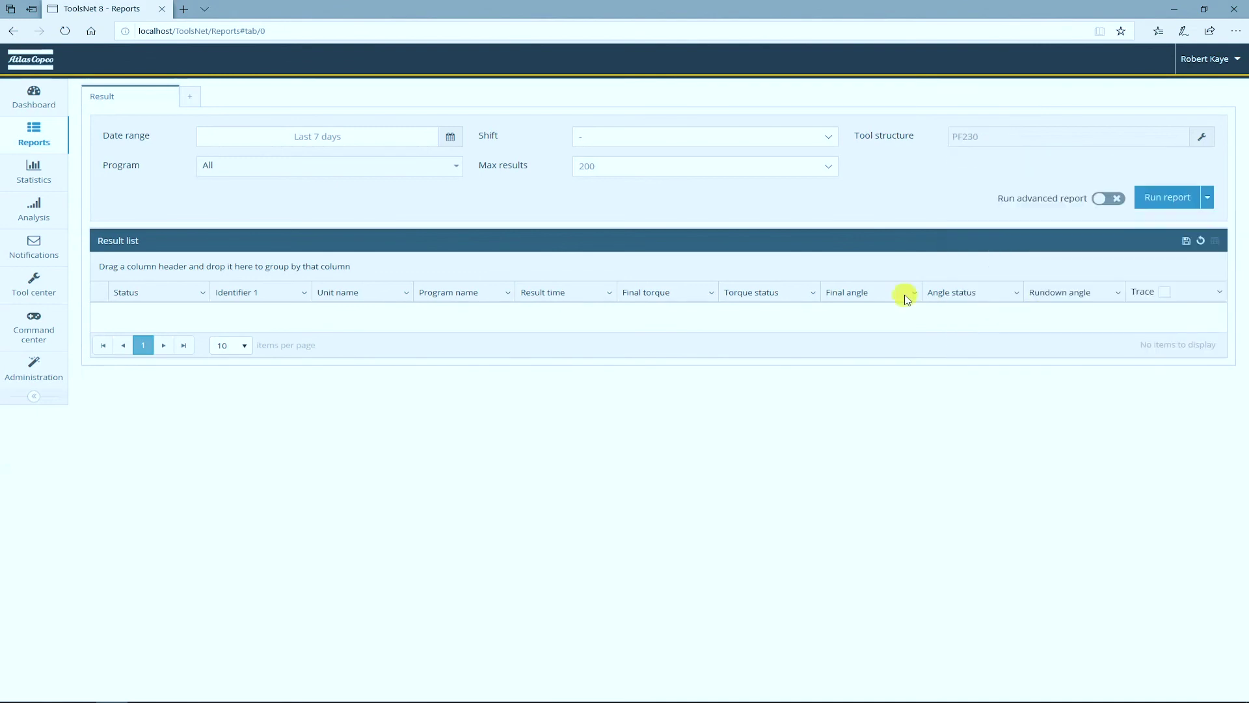
pyautogui.click(1174, 197)
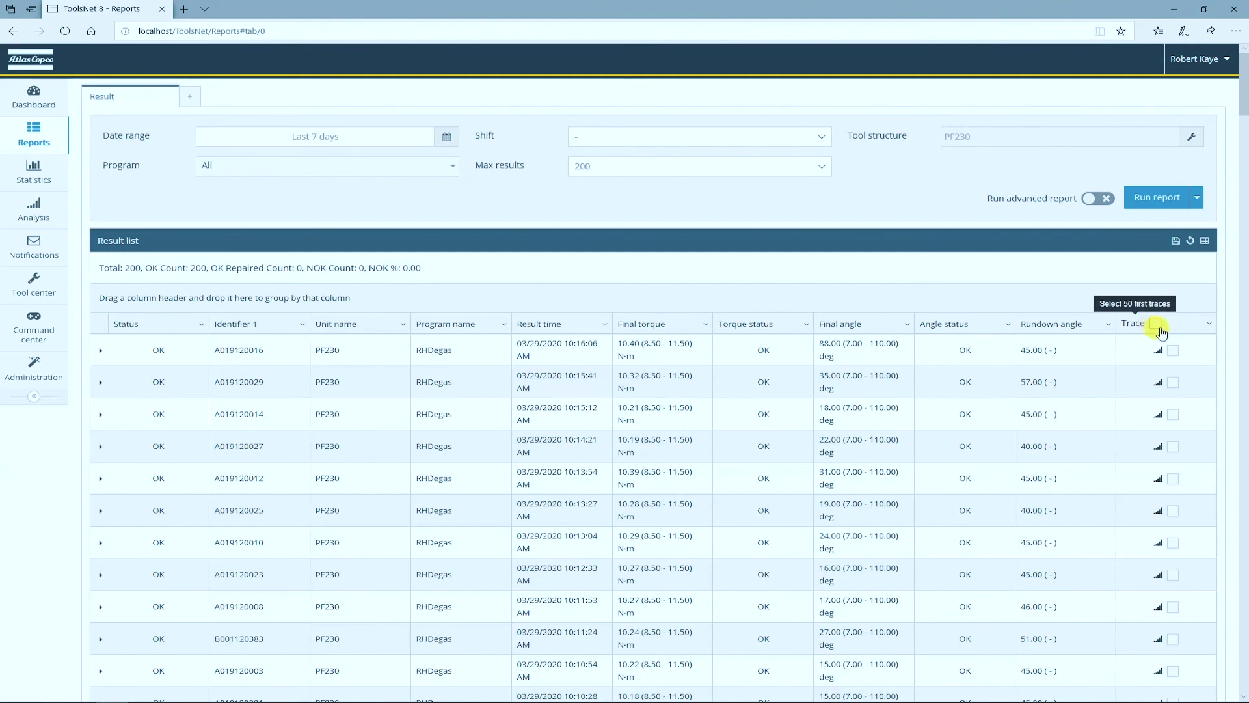
# Step: Open the traces of the first three results together with the reference trace and sync them by Peak
pyautogui.click(1173, 350)
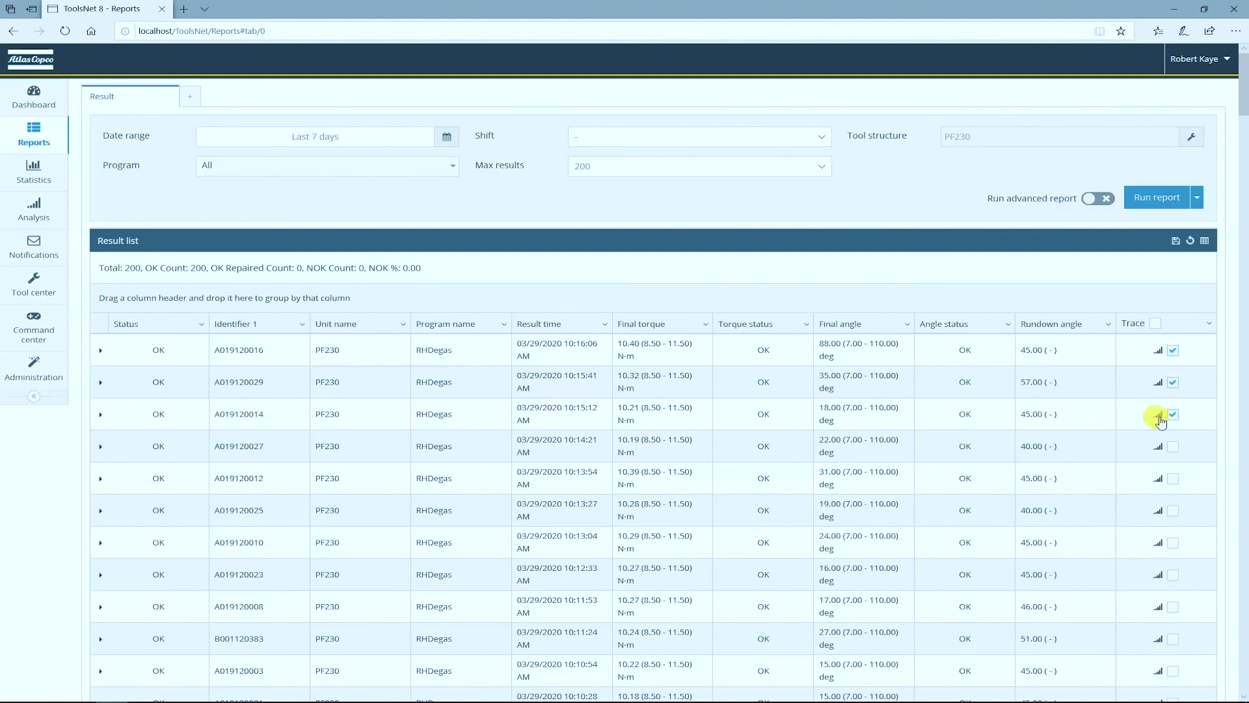
pyautogui.click(1159, 419)
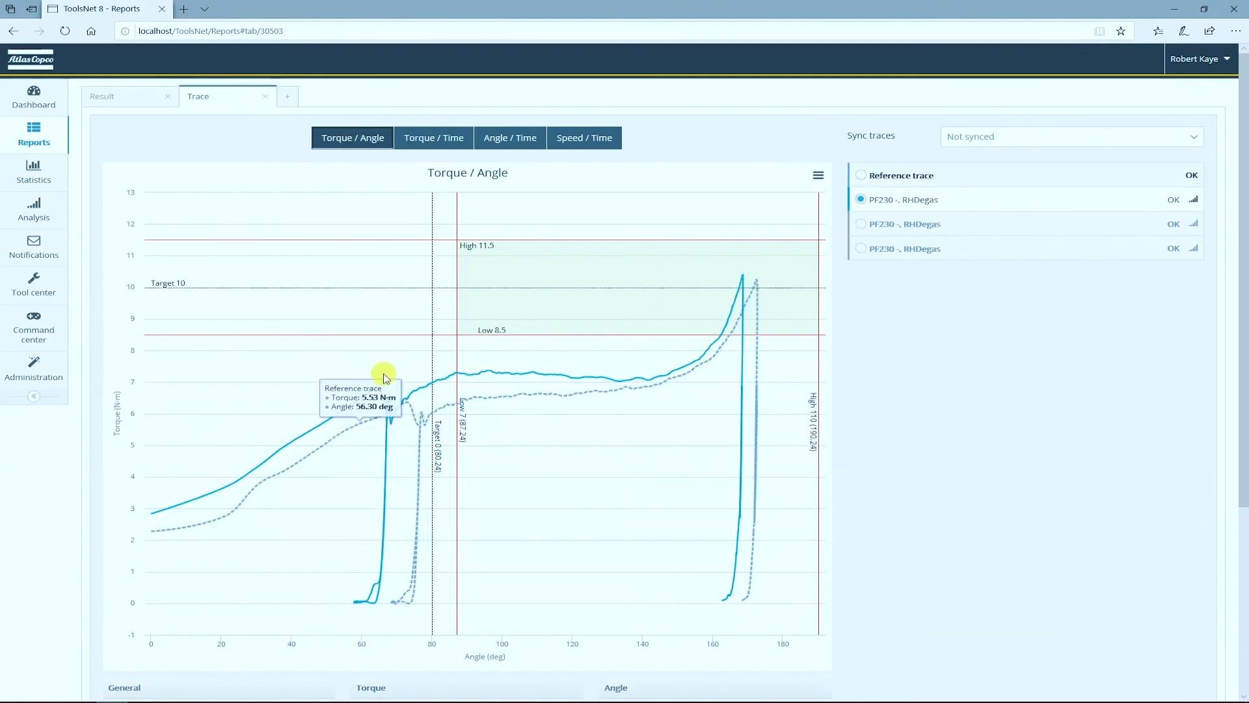
pyautogui.click(1031, 137)
pyautogui.click(1021, 150)
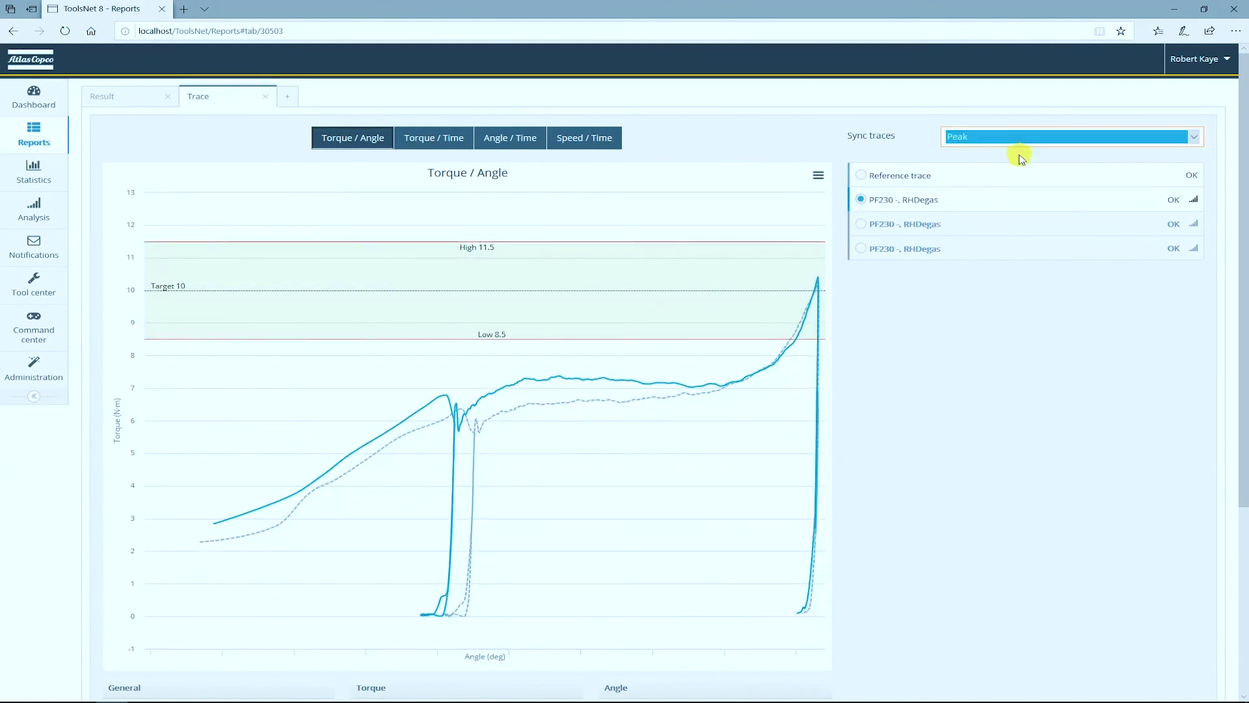